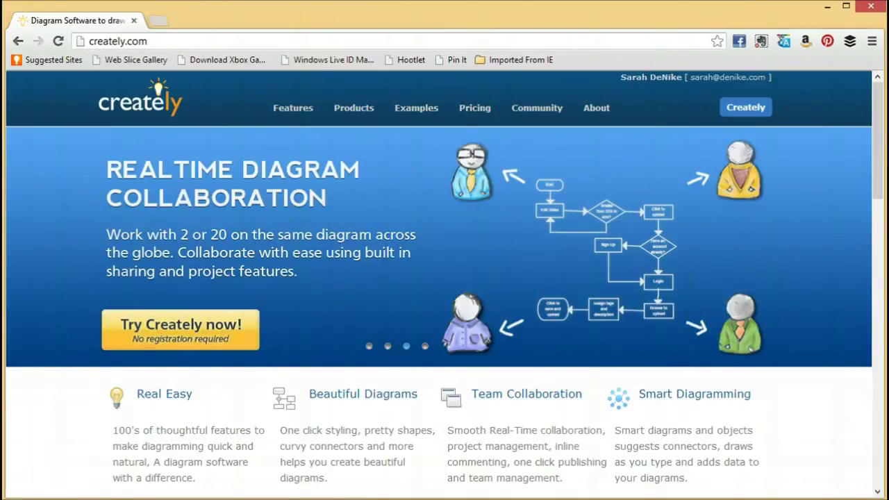
# Step: Launch Creately, switch to the empty New Project and start a new document there
pyautogui.click(301, 284)
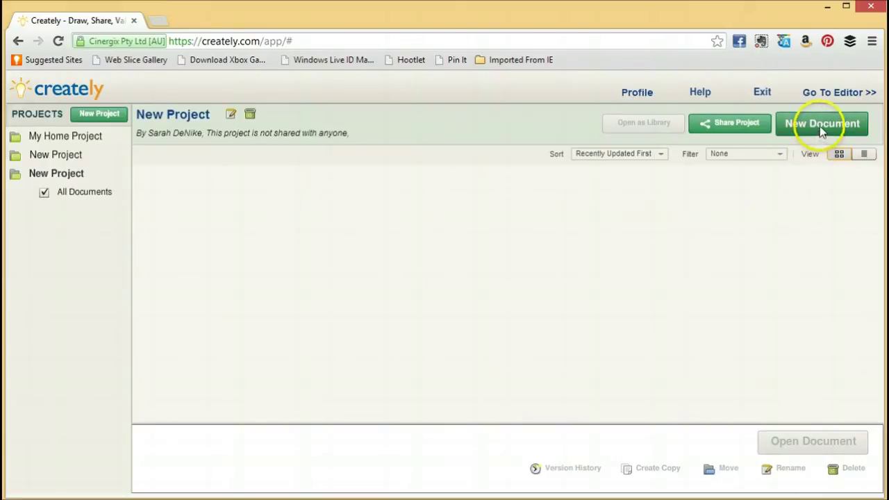
pyautogui.click(45, 155)
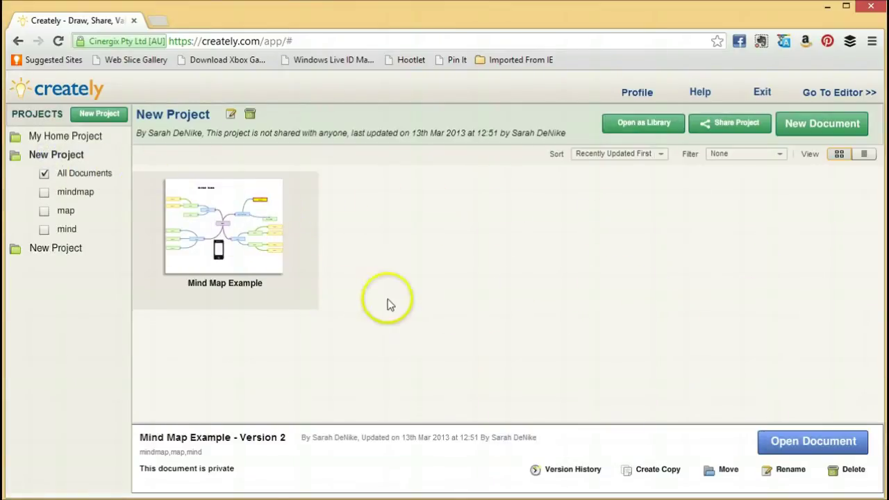
pyautogui.click(466, 297)
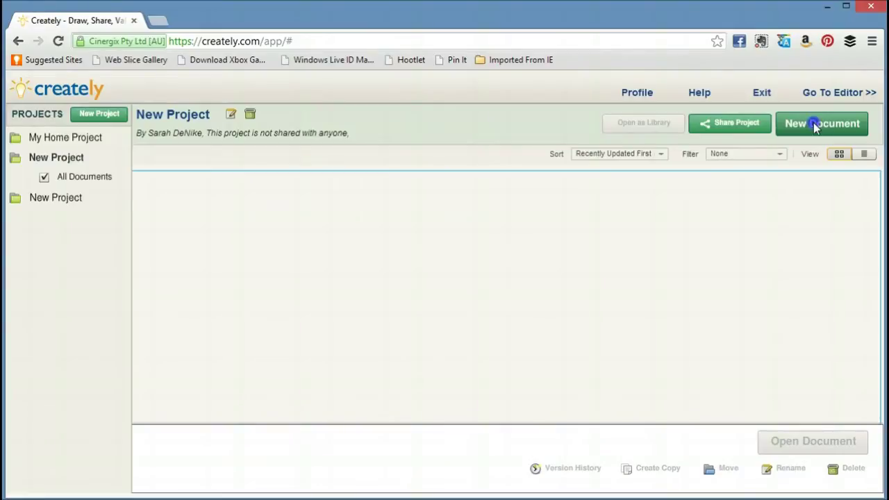
pyautogui.click(813, 122)
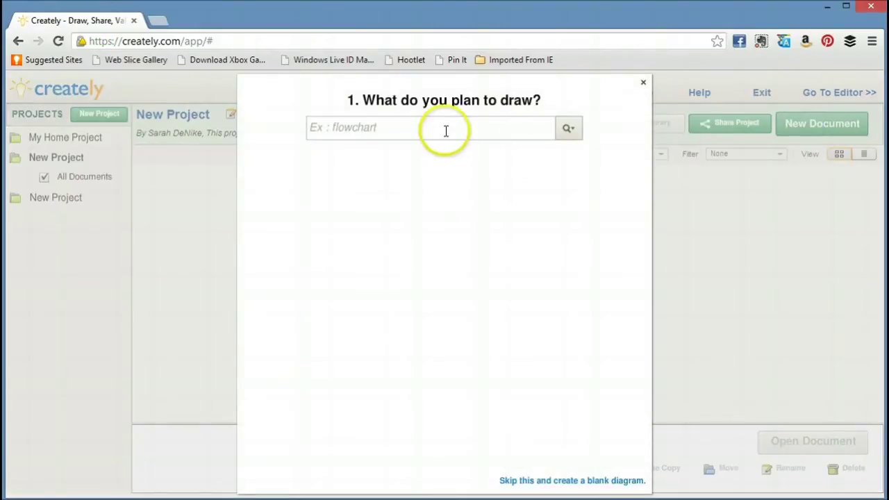
# Step: Search 'site' to choose Site Maps as the drawing type and browse its templates
pyautogui.click(445, 127)
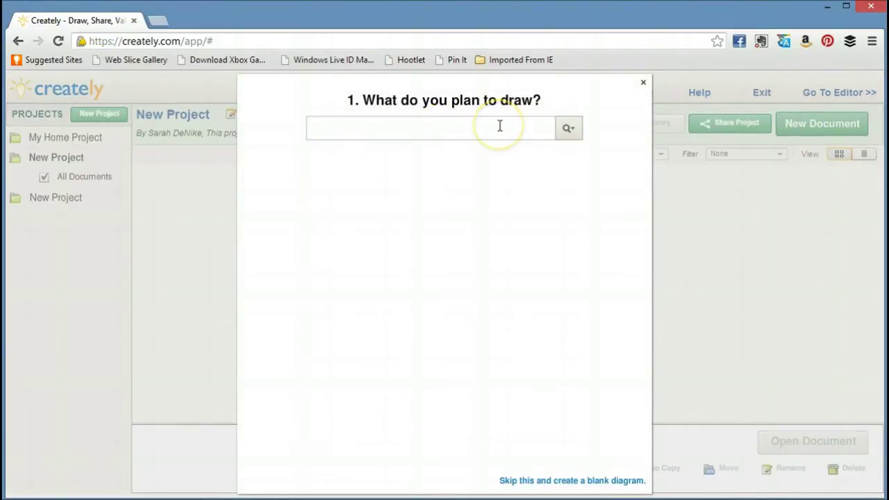
pyautogui.write('site')
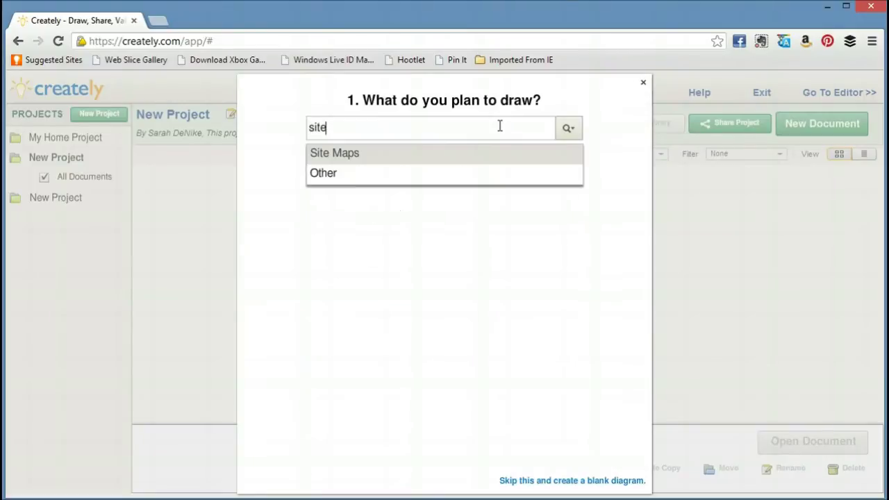
pyautogui.click(377, 155)
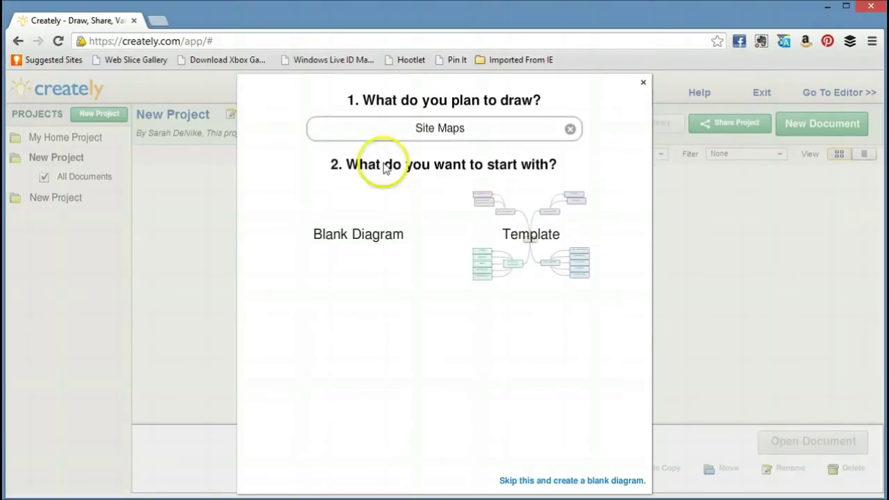
pyautogui.click(528, 236)
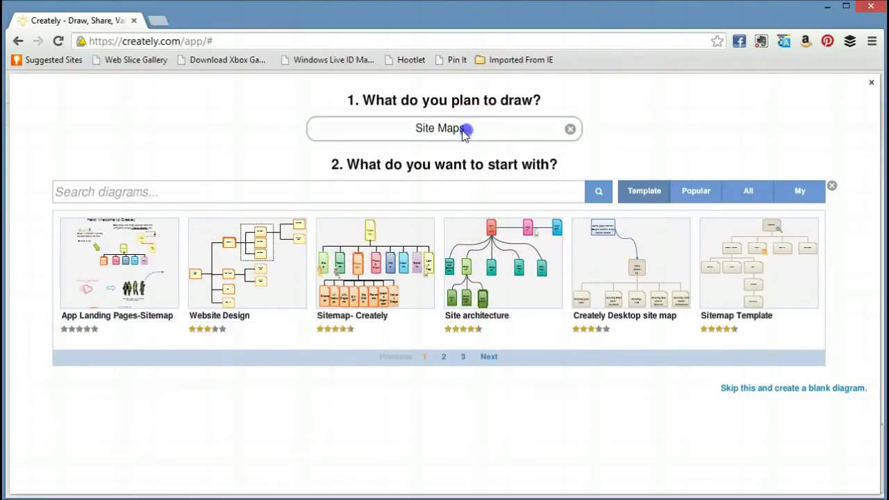
# Step: Close the site map template browser and clear the Site Maps drawing type
pyautogui.click(407, 128)
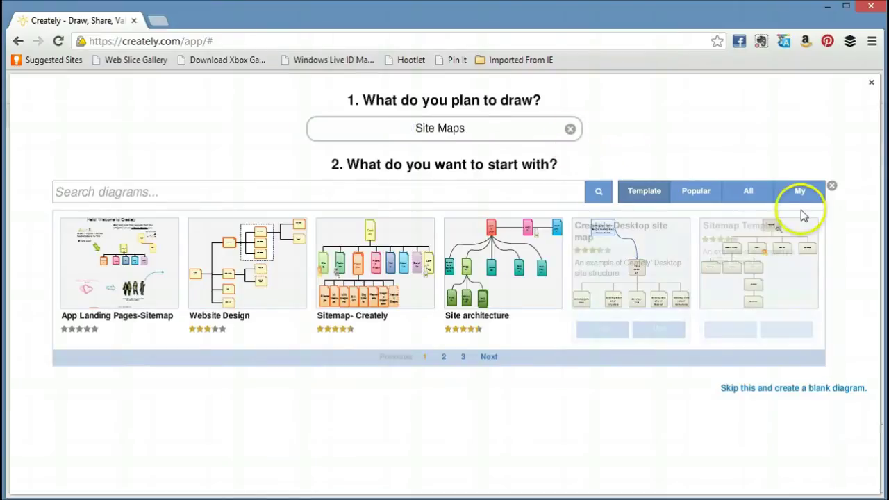
pyautogui.click(831, 187)
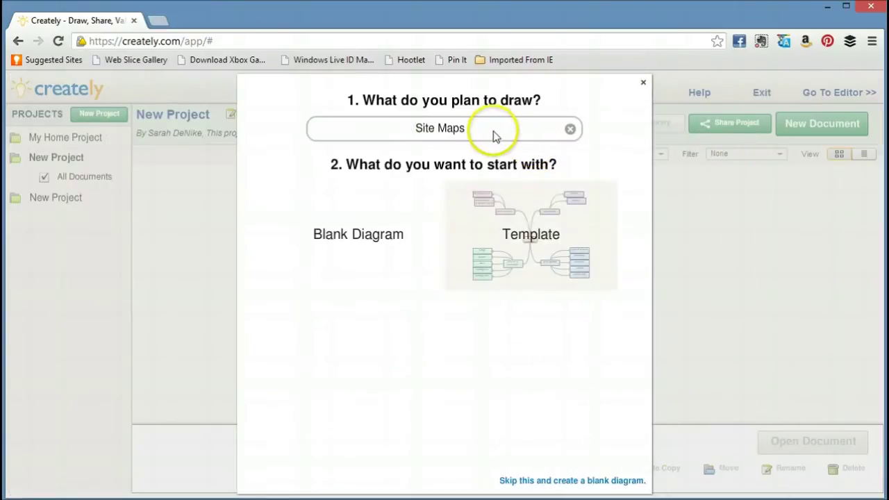
pyautogui.click(569, 130)
pyautogui.click(434, 134)
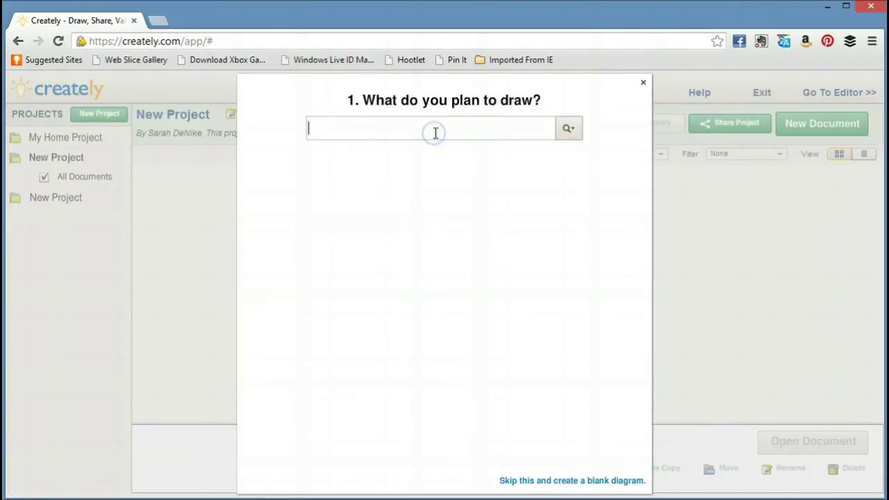
# Step: Search 'min' to set Mind Maps as the drawing type and choose the Mindmap Template
pyautogui.write('min')
pyautogui.press('Return')
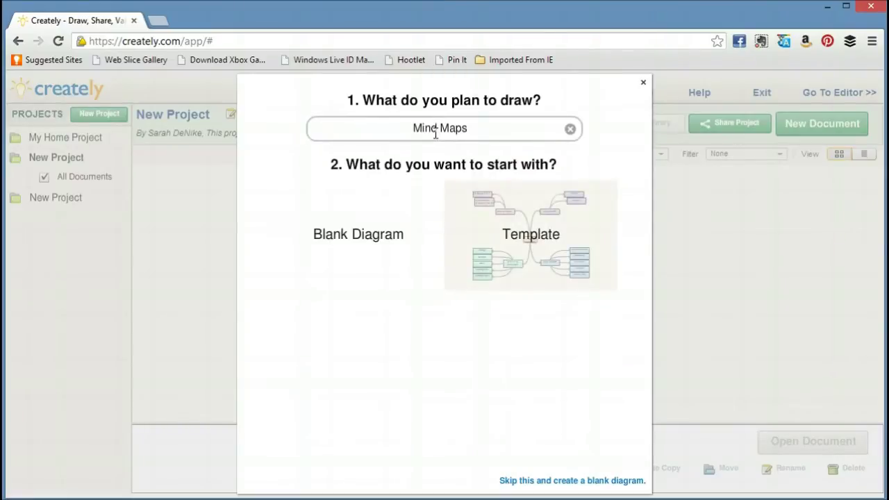
pyautogui.click(501, 249)
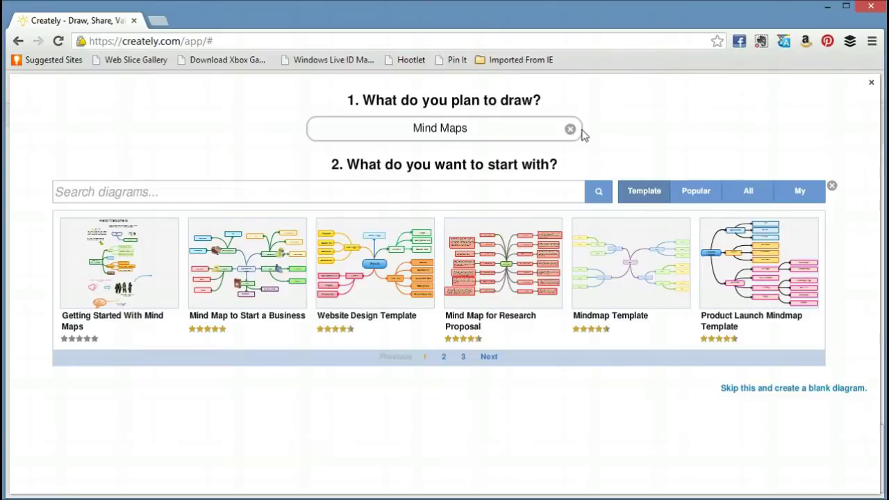
pyautogui.moveTo(604, 277)
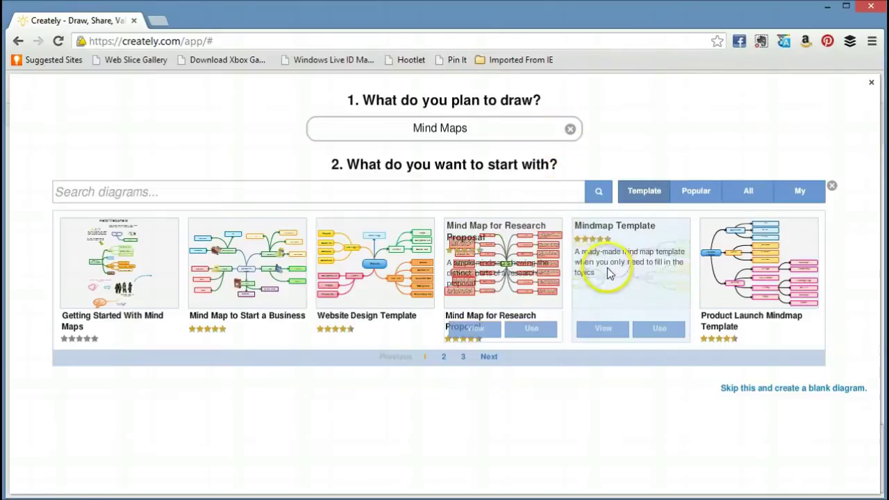
pyautogui.click(659, 328)
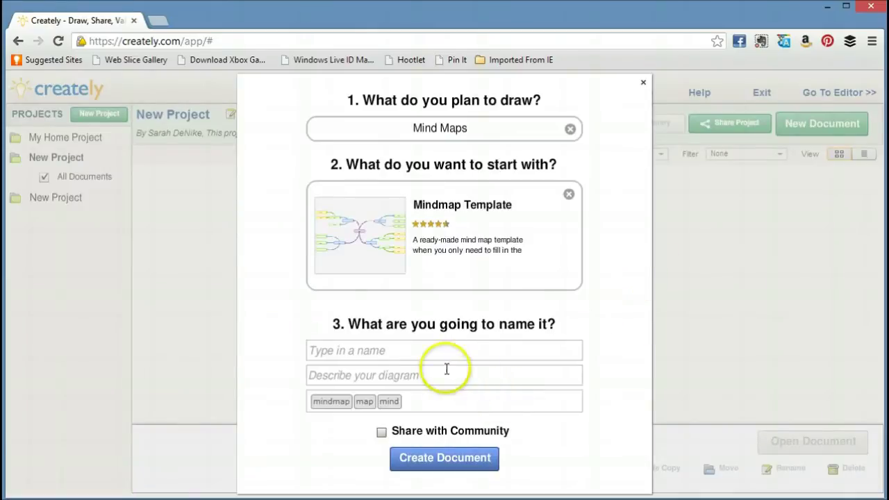
# Step: Name the document 'Mind Map Example' and create it from the Mindmap Template
pyautogui.click(422, 350)
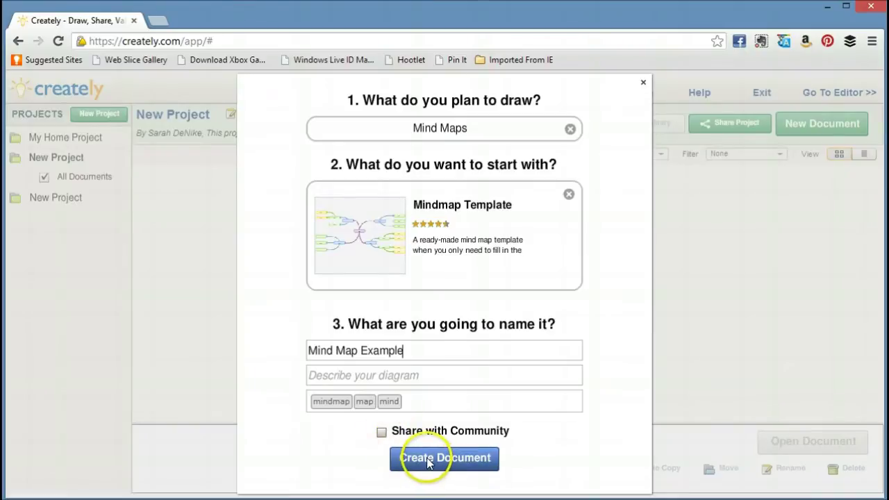
pyautogui.click(427, 459)
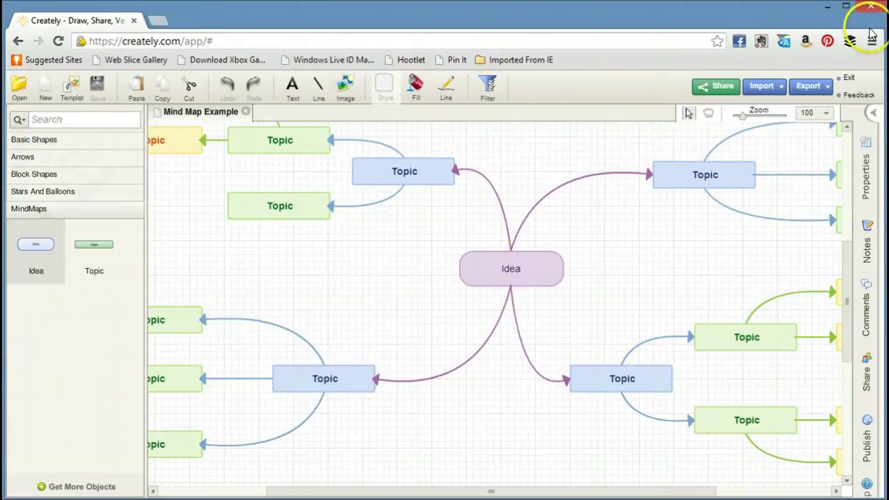
# Step: Zoom the editor out from 100 to 55 so the whole mind map is visible
pyautogui.click(743, 118)
pyautogui.moveTo(745, 119); pyautogui.dragTo(735, 116)
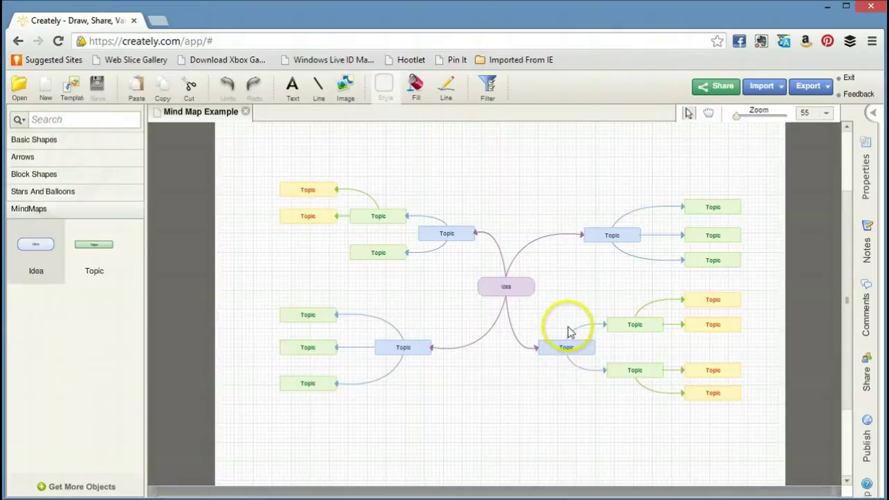
# Step: Rename the central Idea node to Tech
pyautogui.click(506, 290)
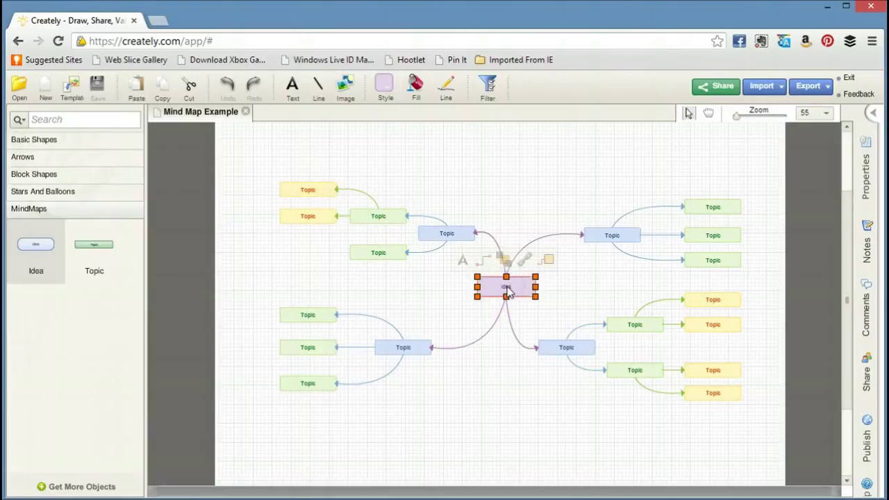
pyautogui.doubleClick(507, 287)
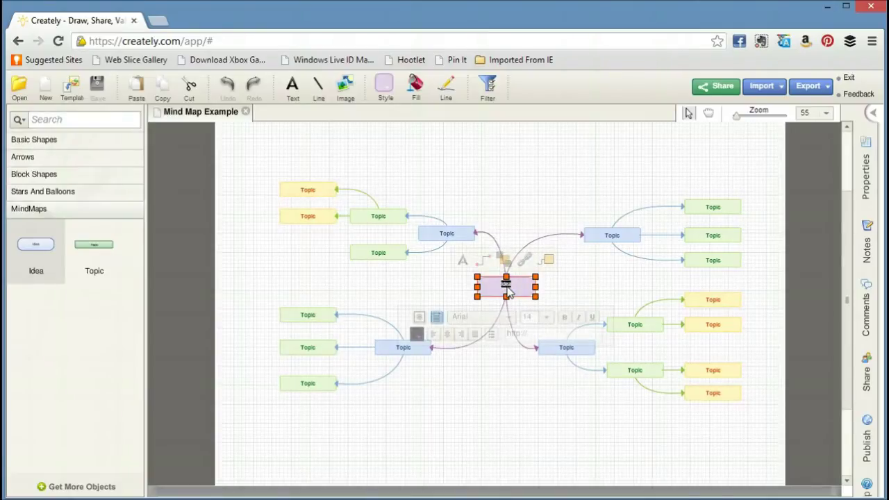
pyautogui.write('Tech')
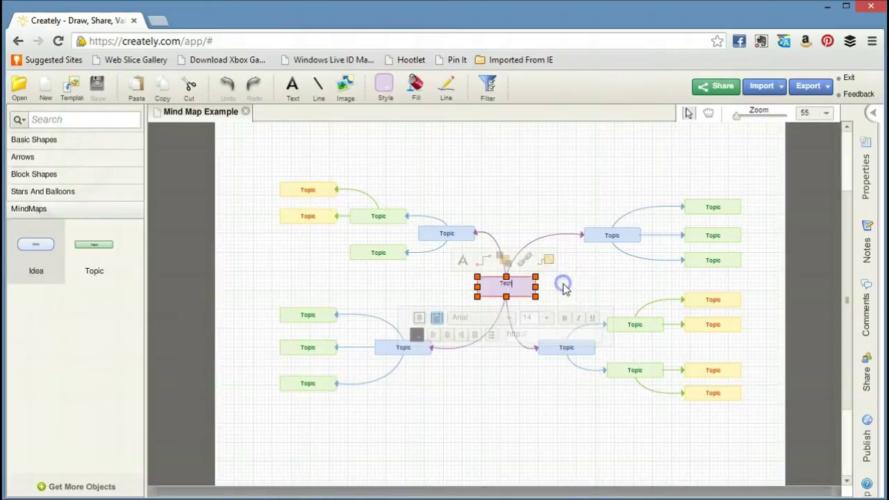
pyautogui.click(552, 286)
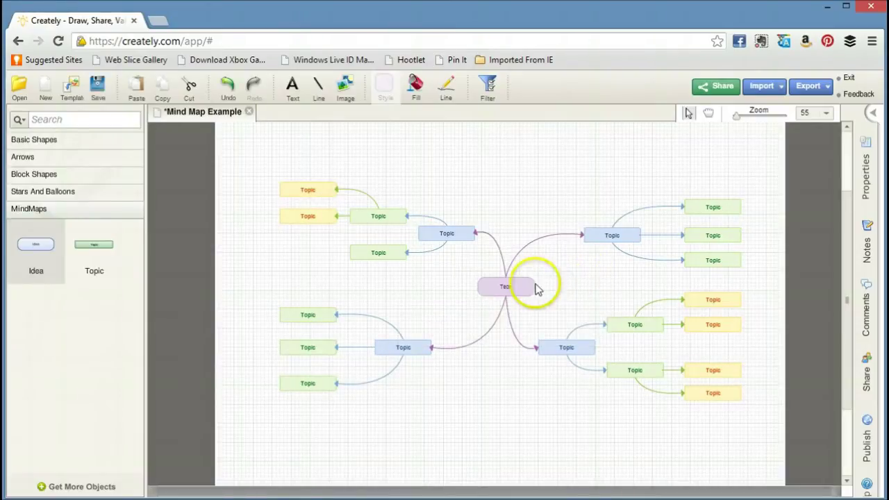
# Step: Label the upper-right branch Applications with sub-topics Creately and Worpress
pyautogui.doubleClick(611, 235)
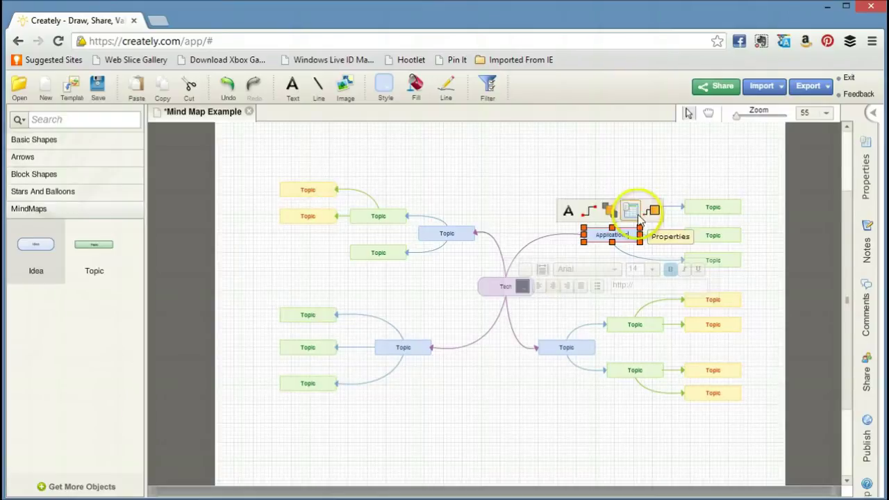
pyautogui.doubleClick(712, 207)
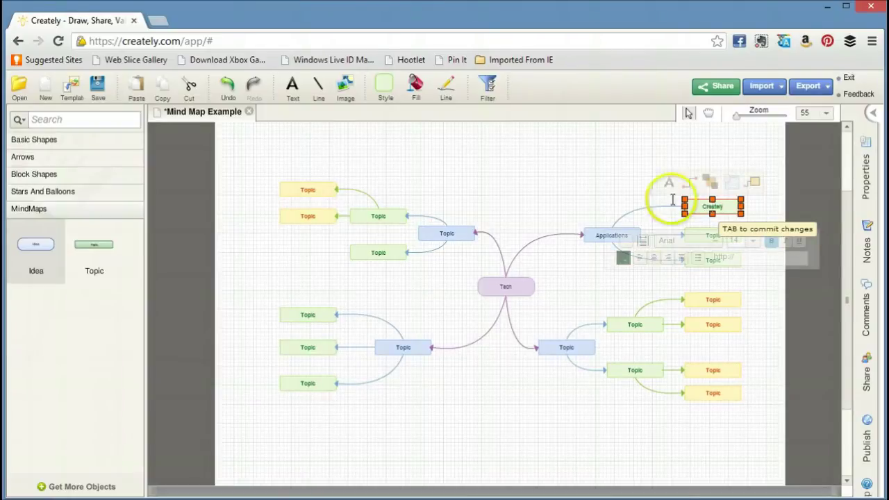
pyautogui.click(611, 201)
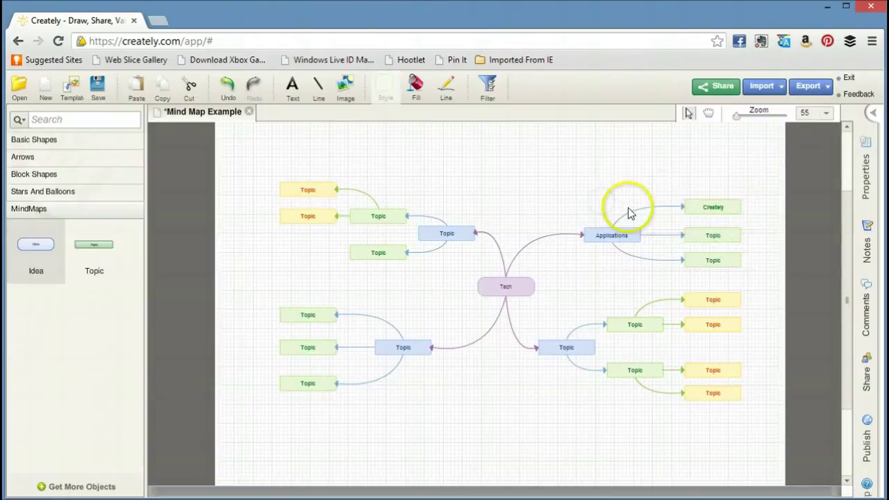
pyautogui.click(711, 238)
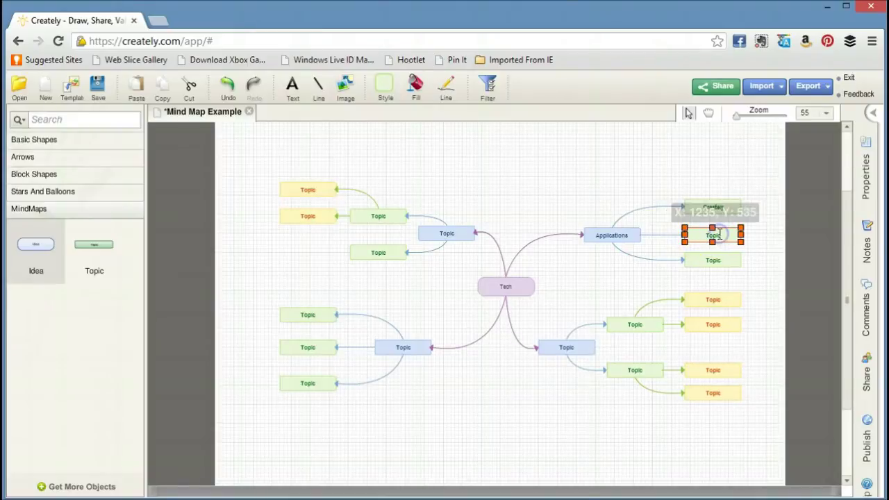
pyautogui.doubleClick(719, 234)
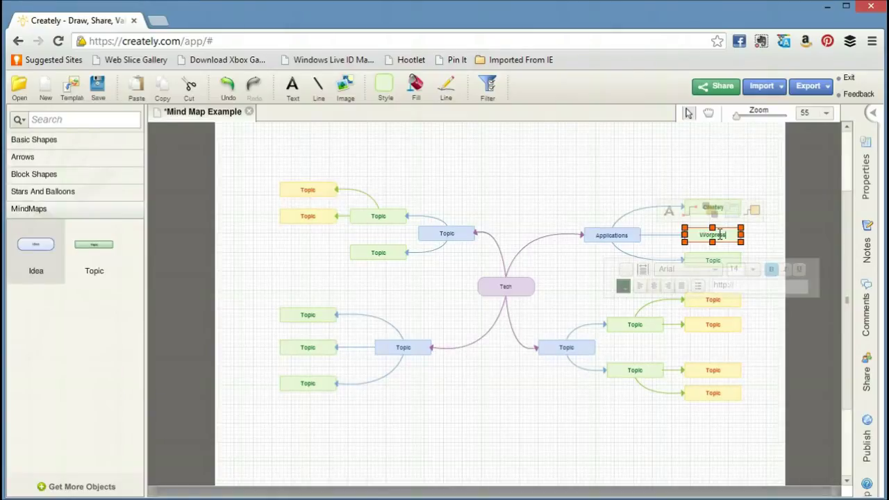
pyautogui.click(760, 238)
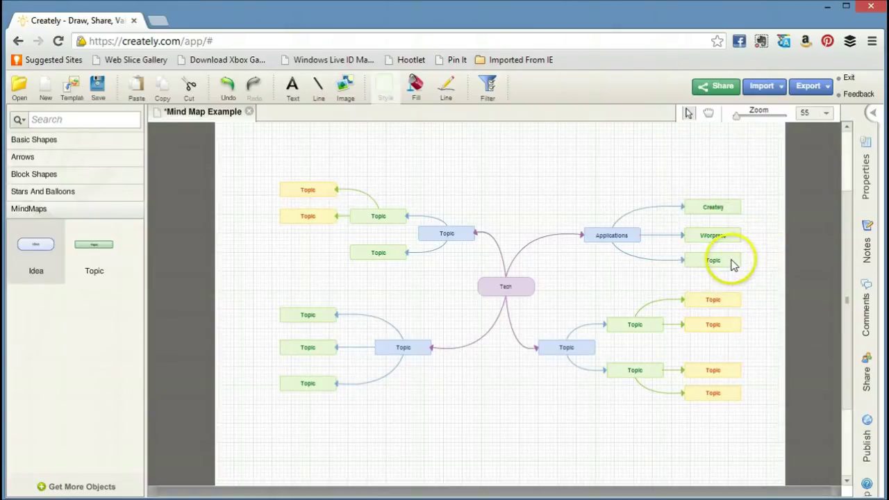
# Step: Delete the unused third Topic node and its leftover connector
pyautogui.click(732, 261)
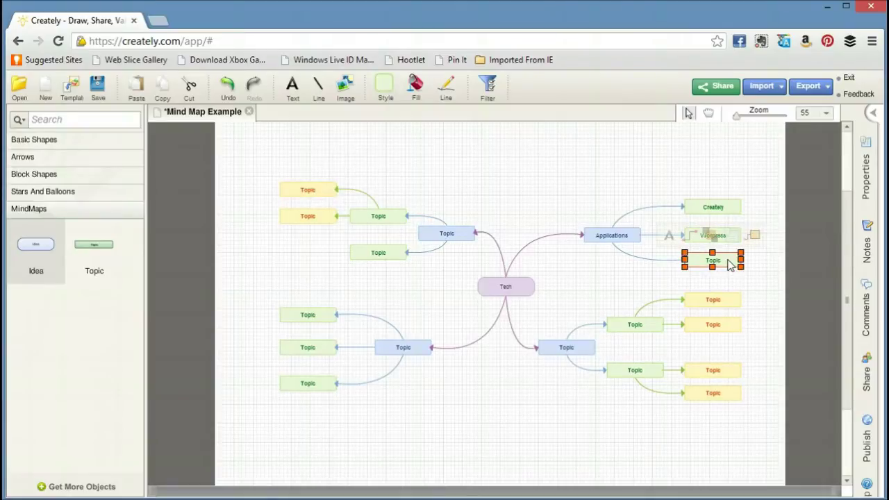
pyautogui.press('Delete')
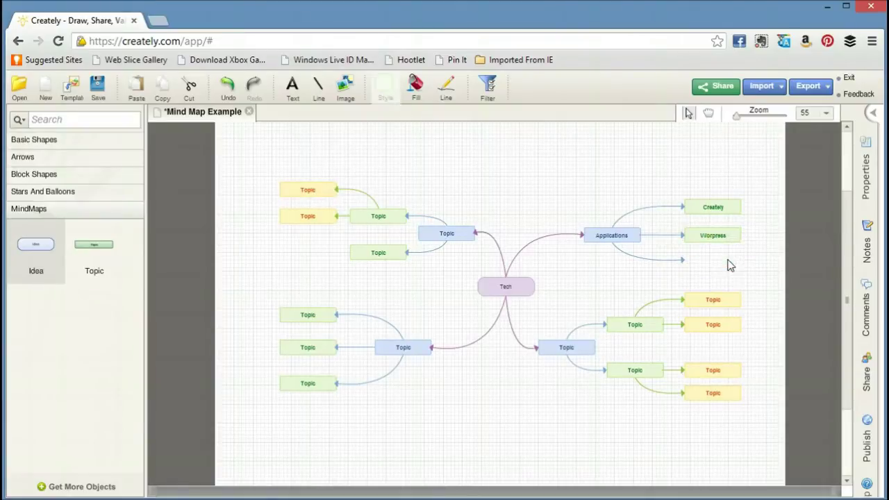
pyautogui.click(656, 259)
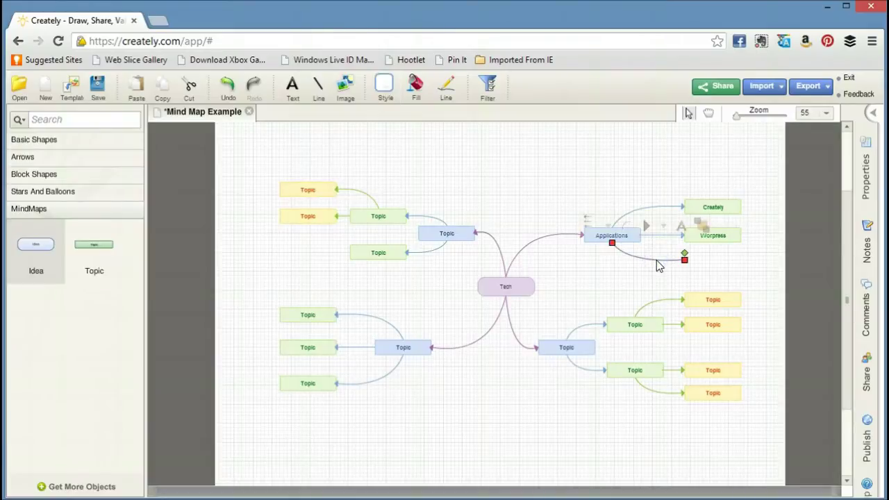
pyautogui.press('Delete')
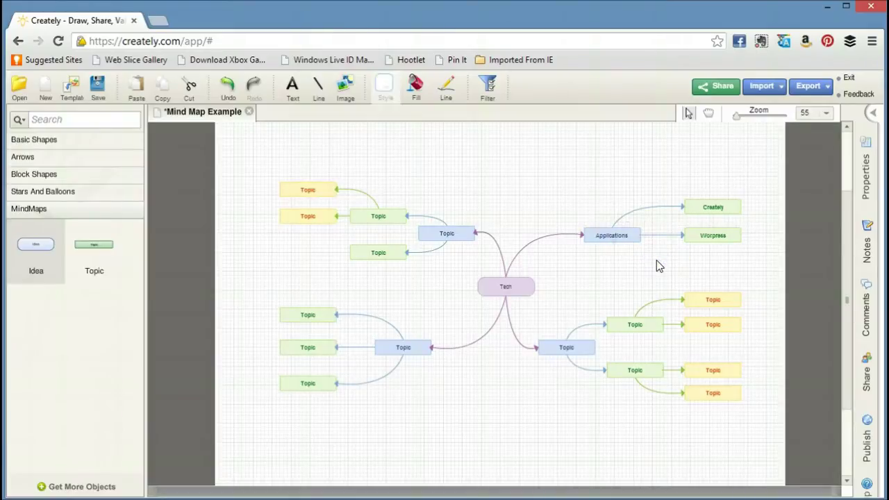
# Step: Reposition Applications, Creately above and Worpress below in the branch
pyautogui.click(611, 241)
pyautogui.moveTo(613, 243); pyautogui.dragTo(594, 180)
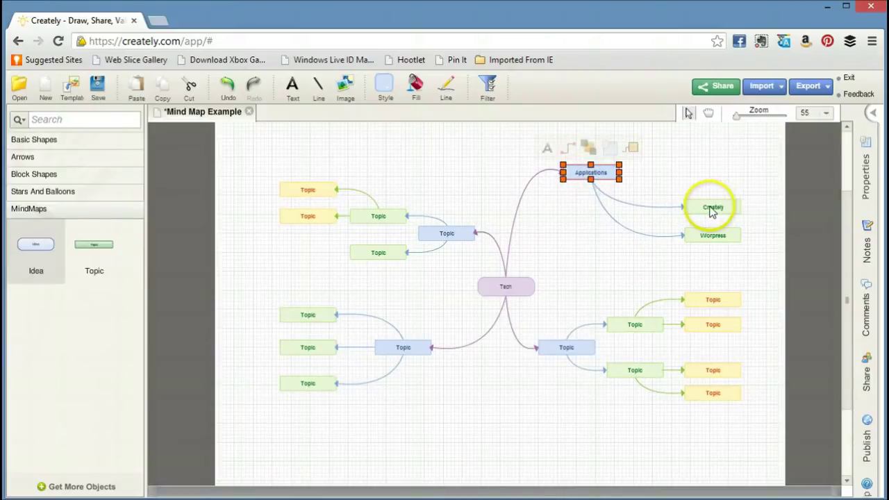
pyautogui.moveTo(698, 204); pyautogui.dragTo(652, 196)
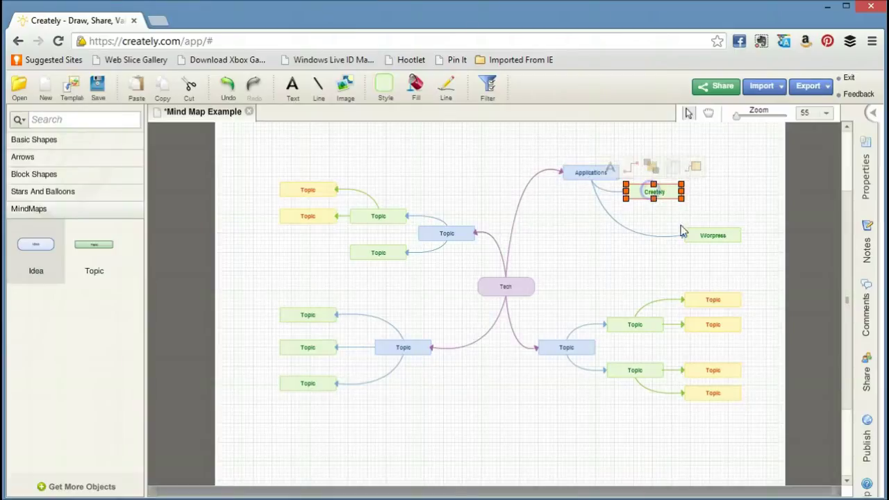
pyautogui.moveTo(710, 236); pyautogui.dragTo(699, 267)
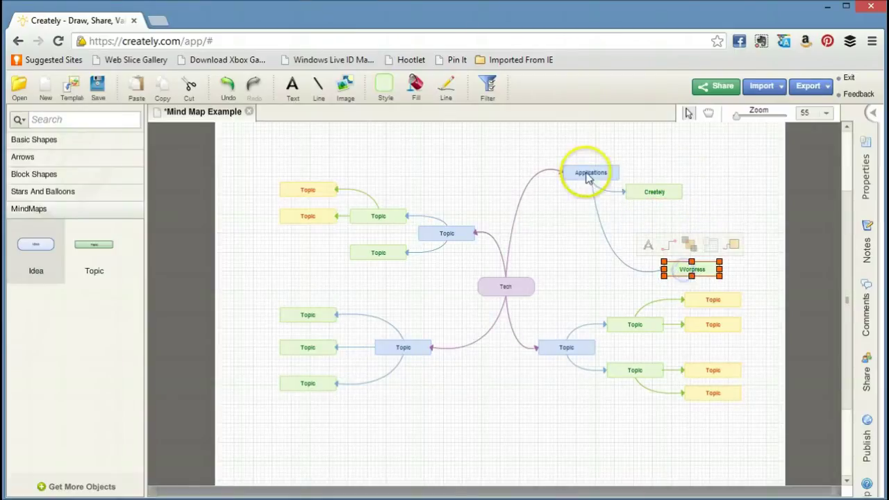
pyautogui.moveTo(583, 175); pyautogui.dragTo(576, 254)
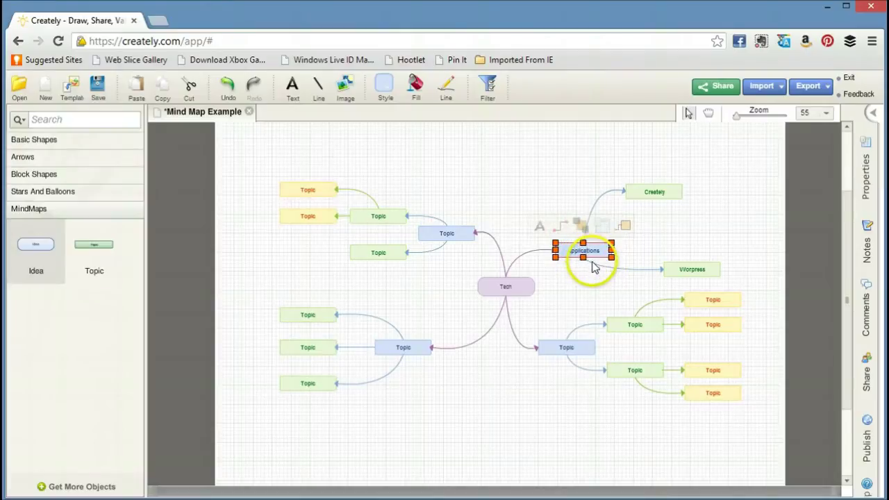
# Step: Reattach the connector so it joins Applications to the Worpress node
pyautogui.click(592, 266)
pyautogui.moveTo(585, 261); pyautogui.dragTo(601, 259)
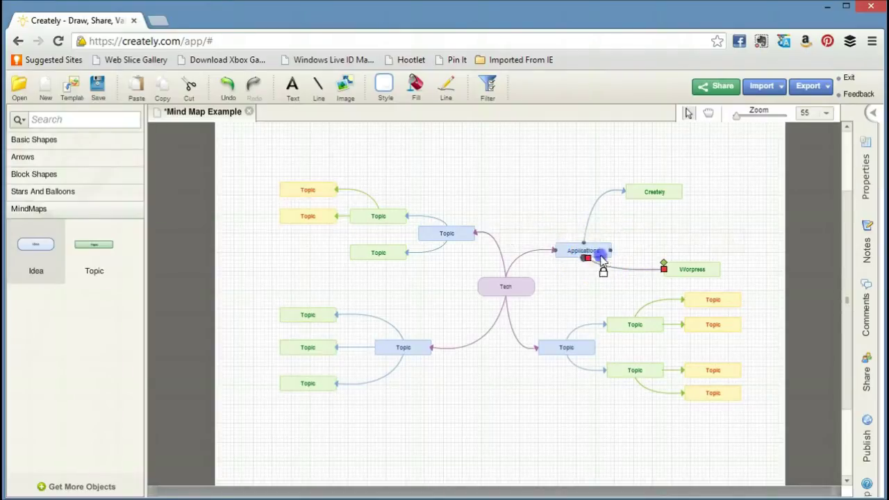
pyautogui.click(663, 270)
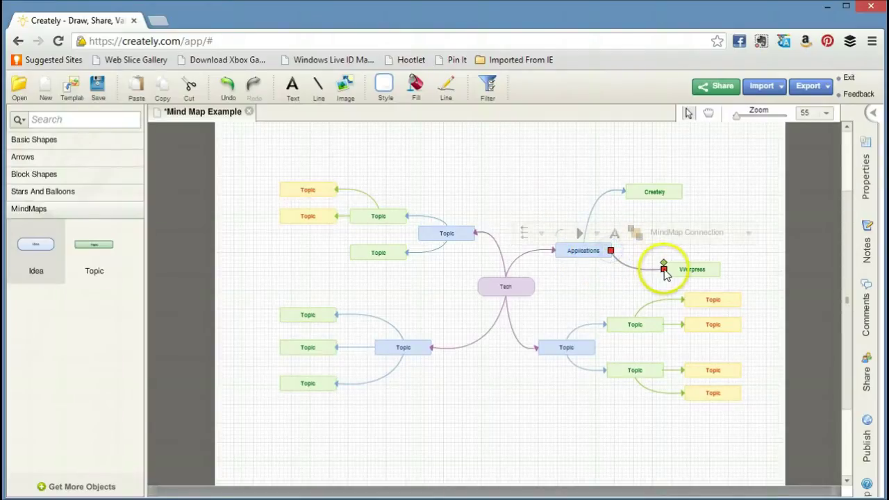
pyautogui.moveTo(665, 272); pyautogui.dragTo(691, 261)
pyautogui.click(571, 314)
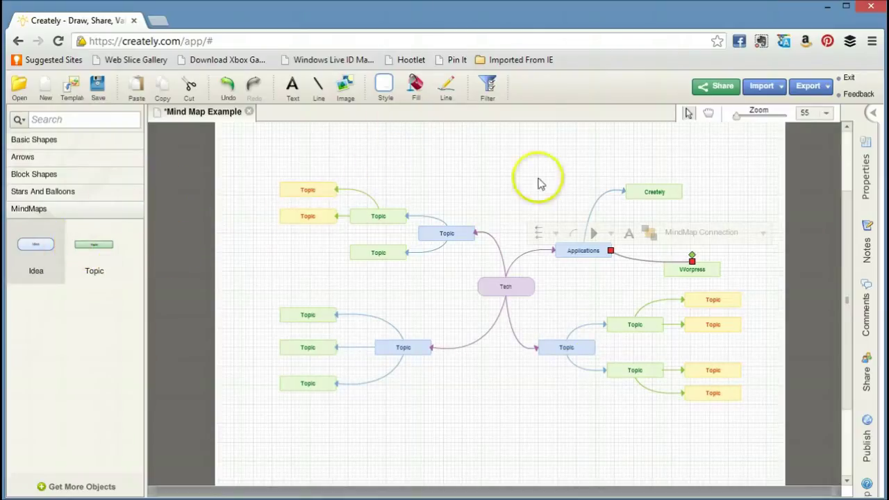
# Step: Fill the Creately node with yellow
pyautogui.click(646, 193)
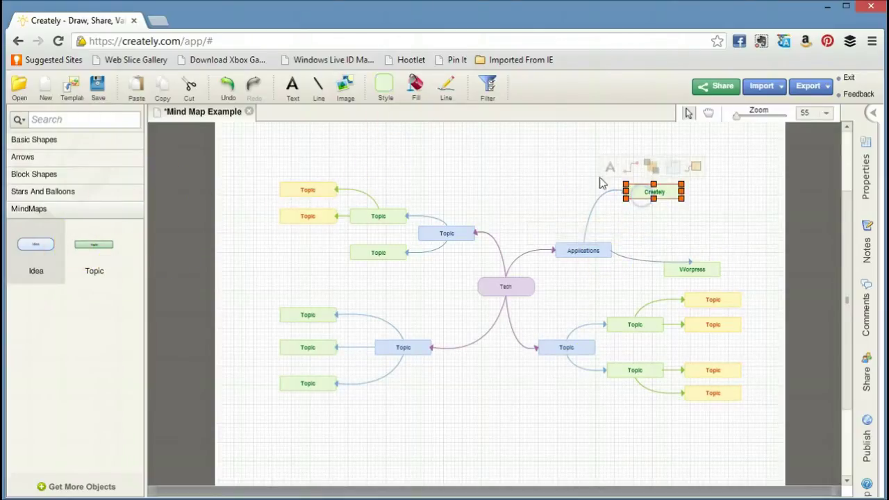
pyautogui.click(384, 92)
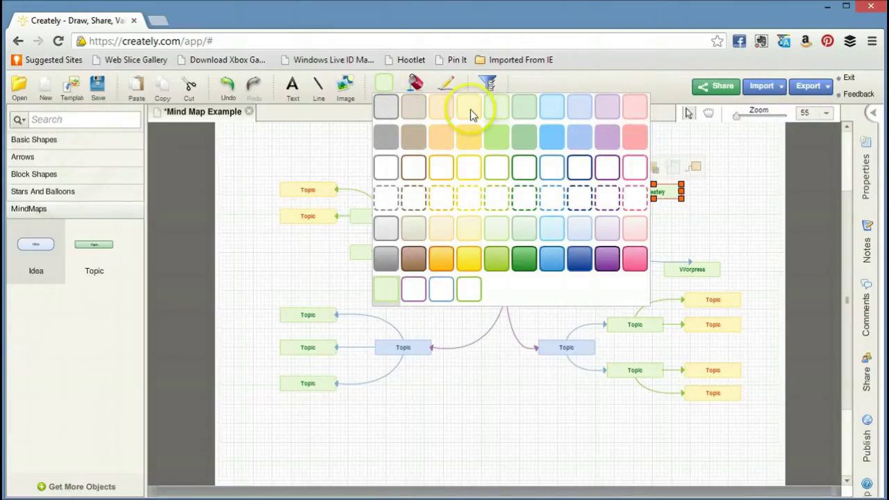
pyautogui.click(416, 83)
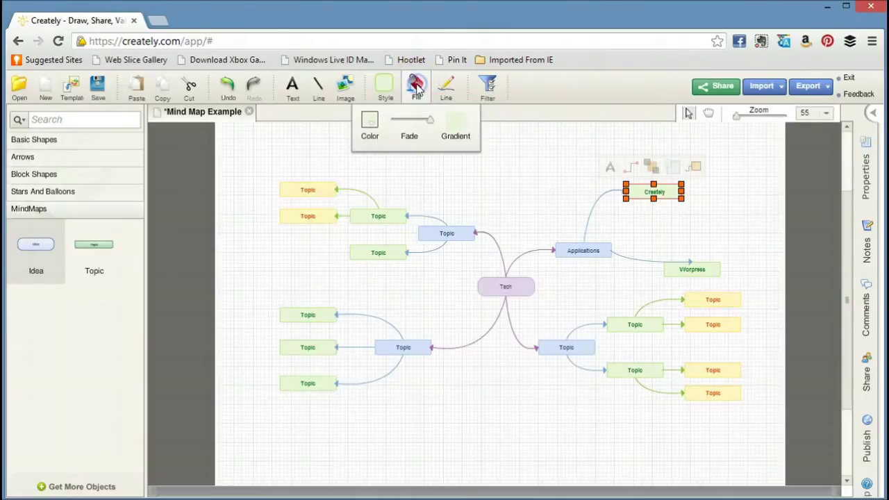
pyautogui.click(369, 120)
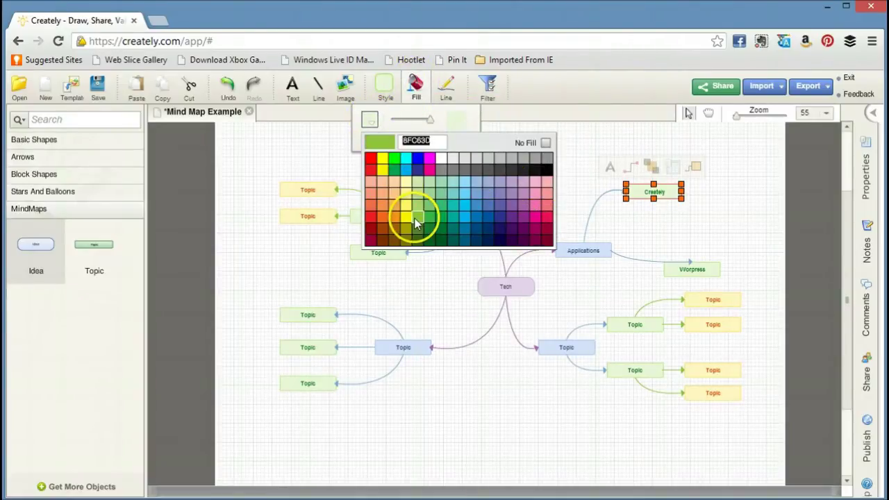
pyautogui.click(440, 101)
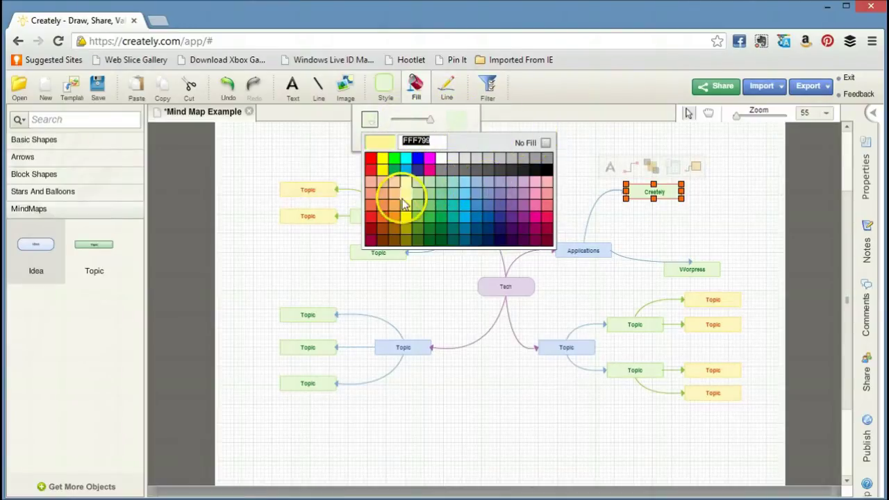
pyautogui.click(404, 217)
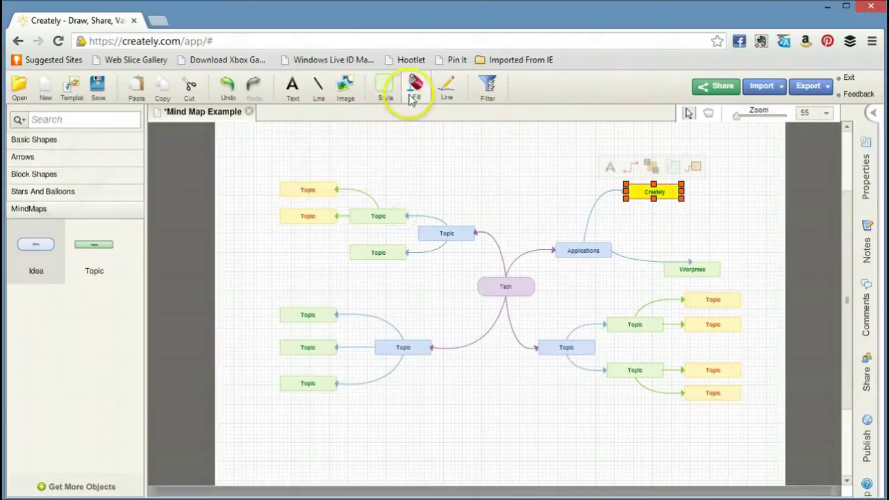
# Step: Give the Creately node a red EE1D24 outline
pyautogui.click(445, 89)
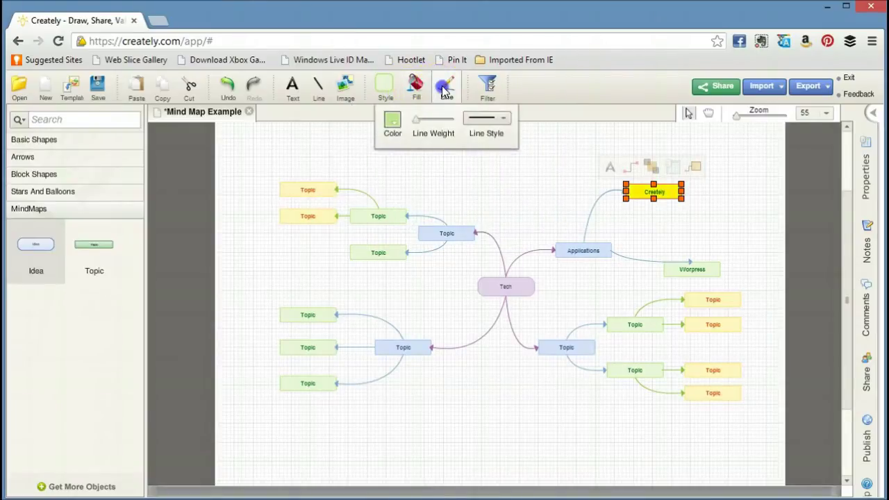
pyautogui.click(392, 121)
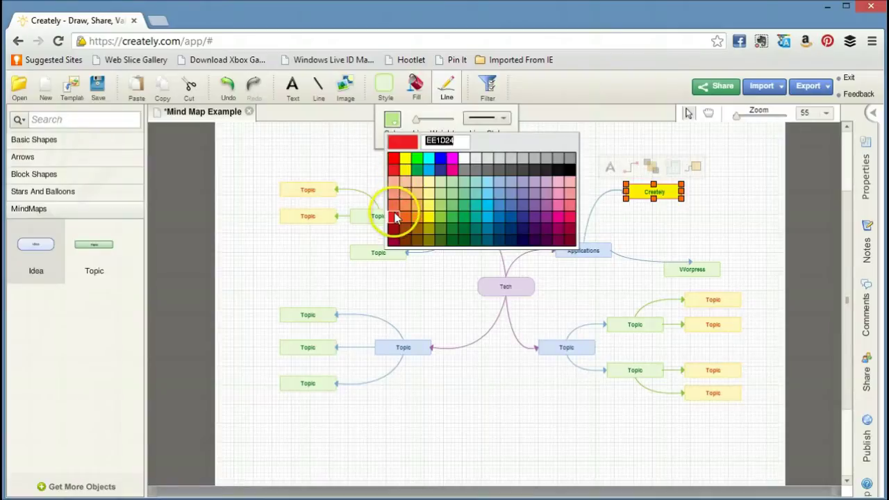
pyautogui.click(394, 217)
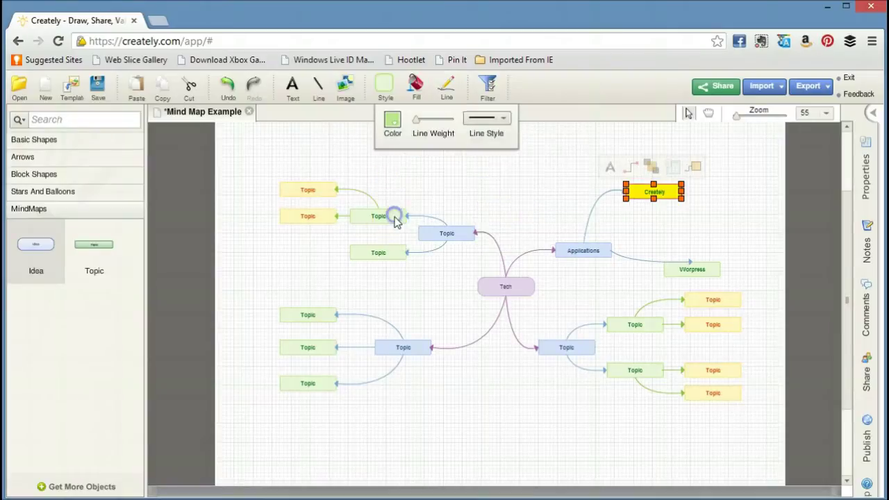
pyautogui.click(495, 174)
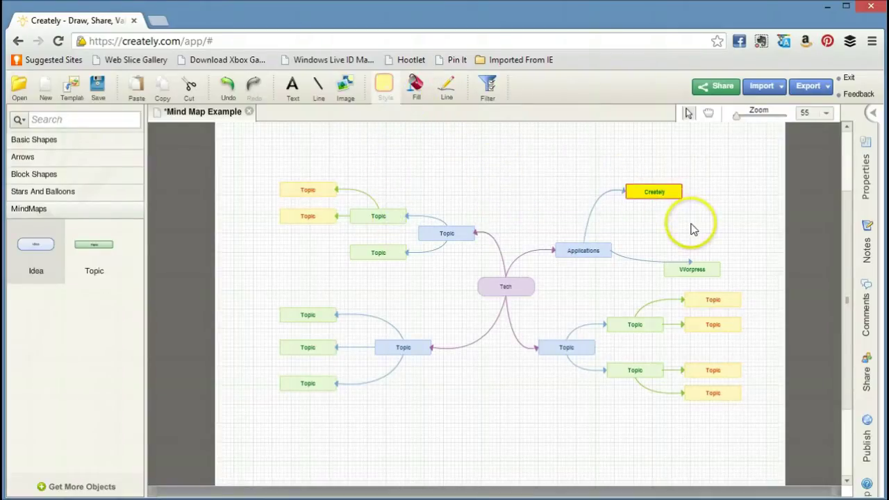
pyautogui.click(631, 196)
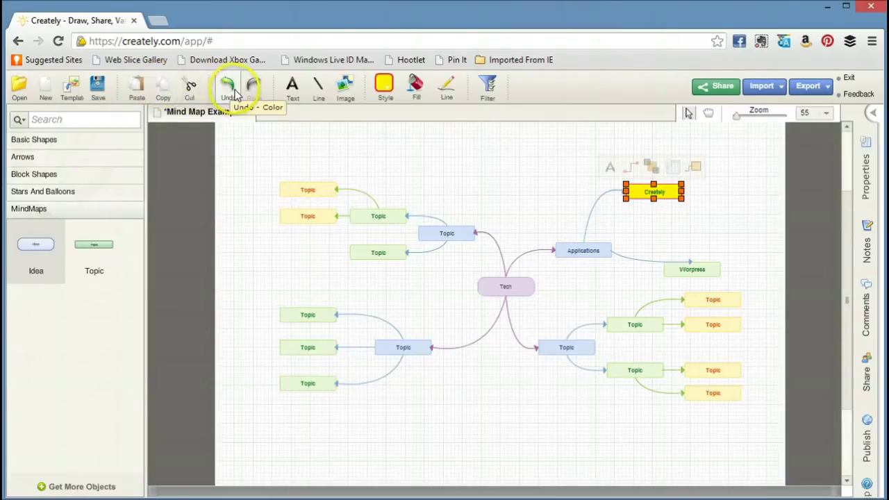
# Step: Add a 'Mind Map Example' text box above the mind map
pyautogui.click(292, 87)
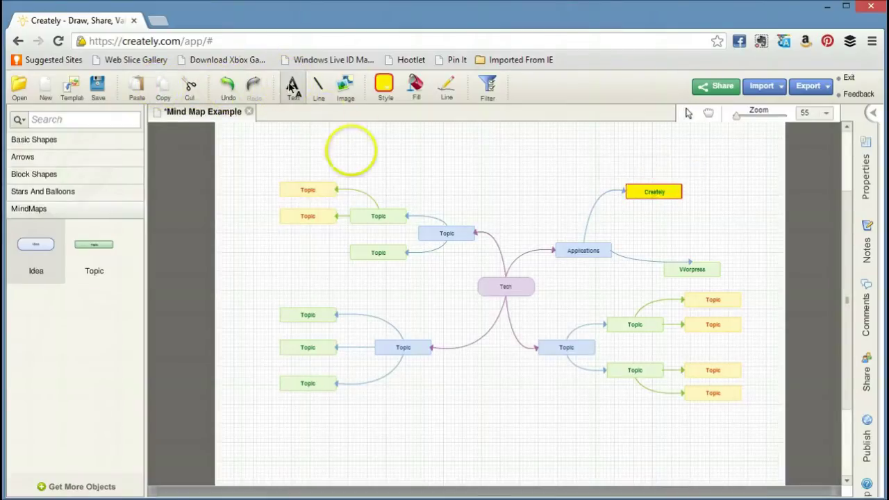
pyautogui.click(396, 150)
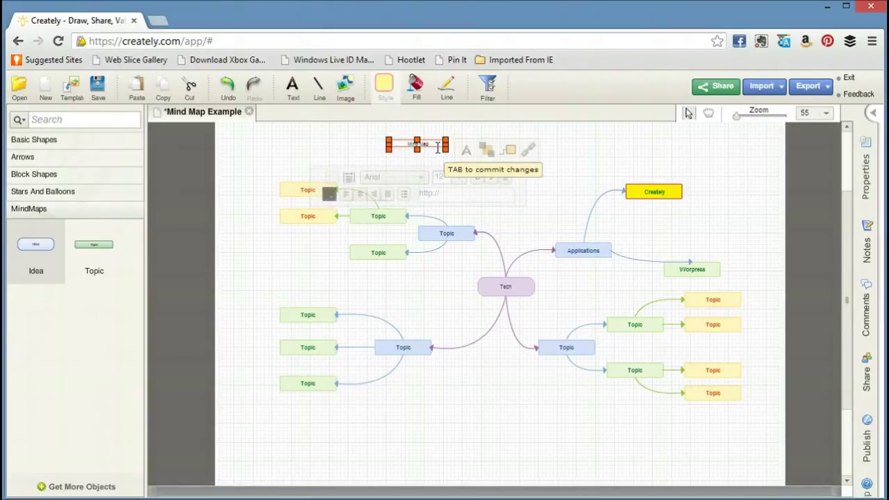
pyautogui.click(466, 150)
pyautogui.click(436, 143)
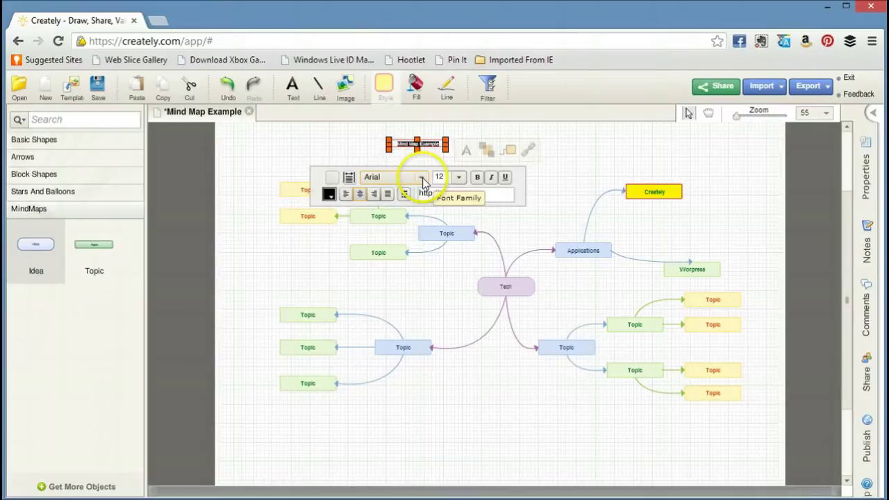
# Step: Format the title as Broadway, 18-point bold, and widen it onto one line
pyautogui.click(423, 179)
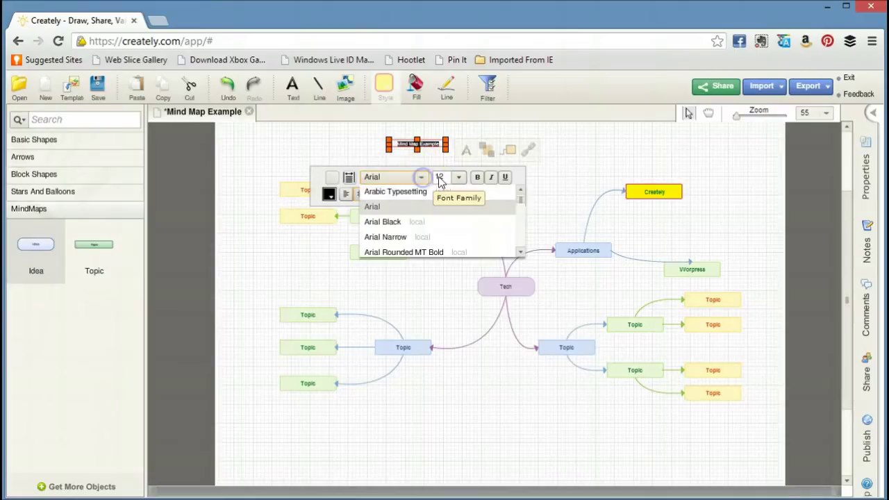
pyautogui.click(520, 236)
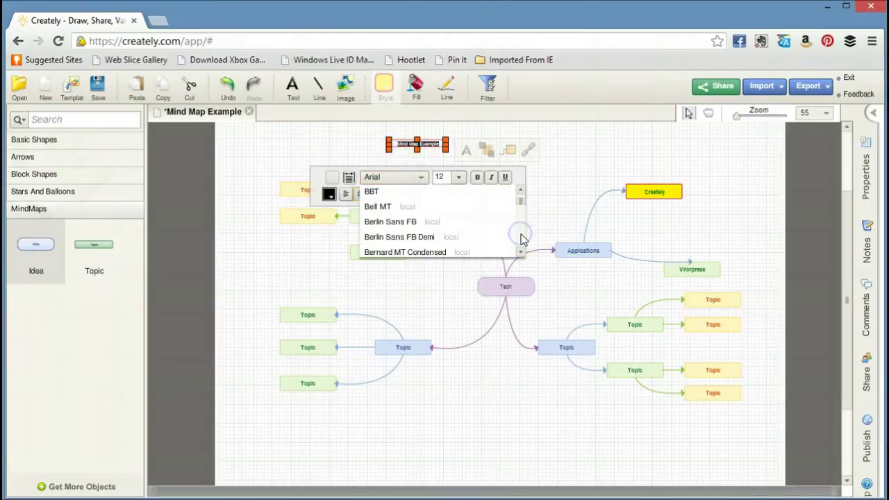
pyautogui.click(520, 236)
pyautogui.click(521, 236)
pyautogui.click(521, 236)
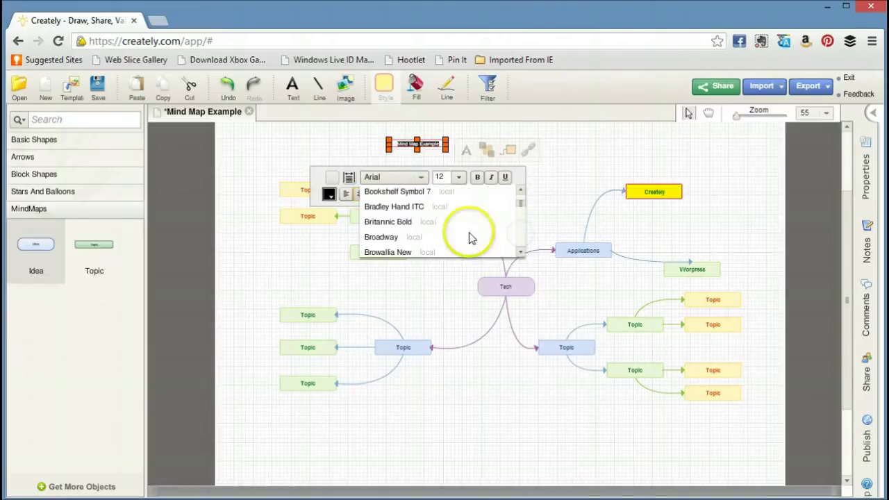
pyautogui.click(411, 236)
pyautogui.click(456, 179)
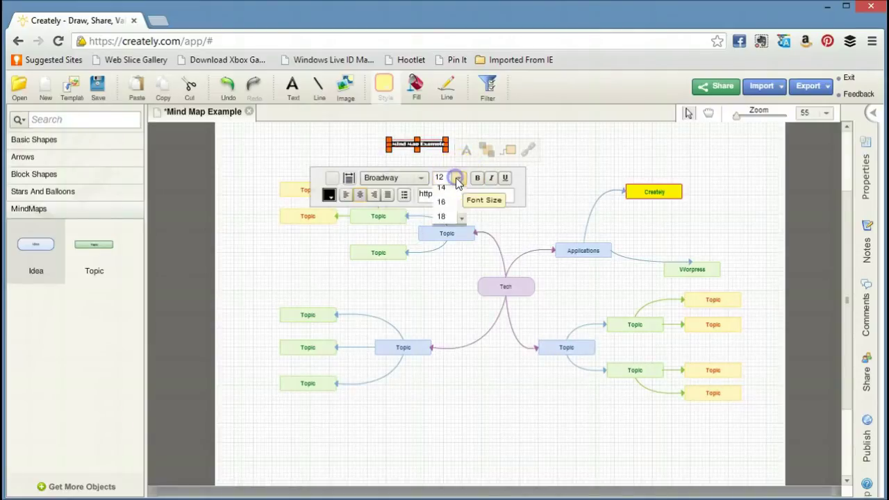
pyautogui.click(446, 251)
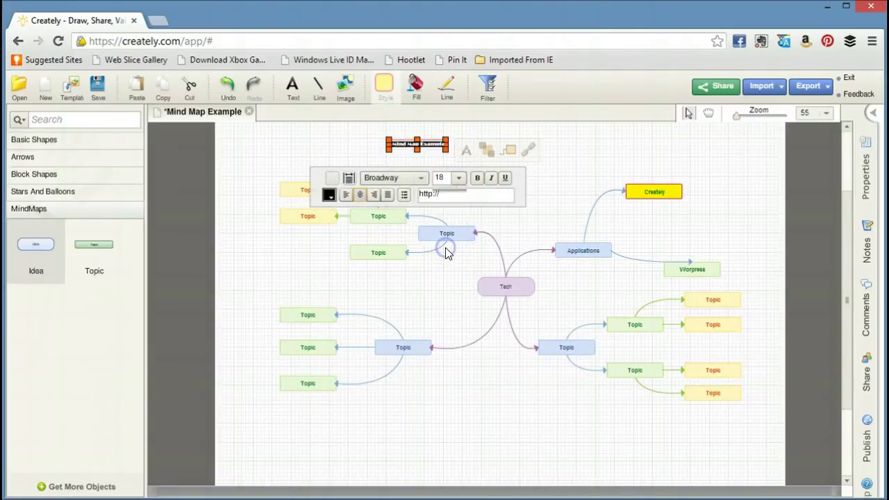
pyautogui.click(477, 188)
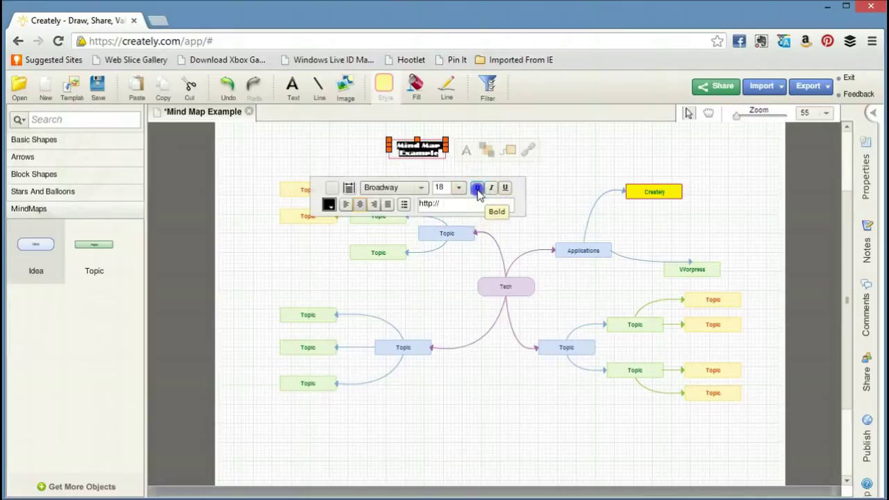
pyautogui.click(442, 154)
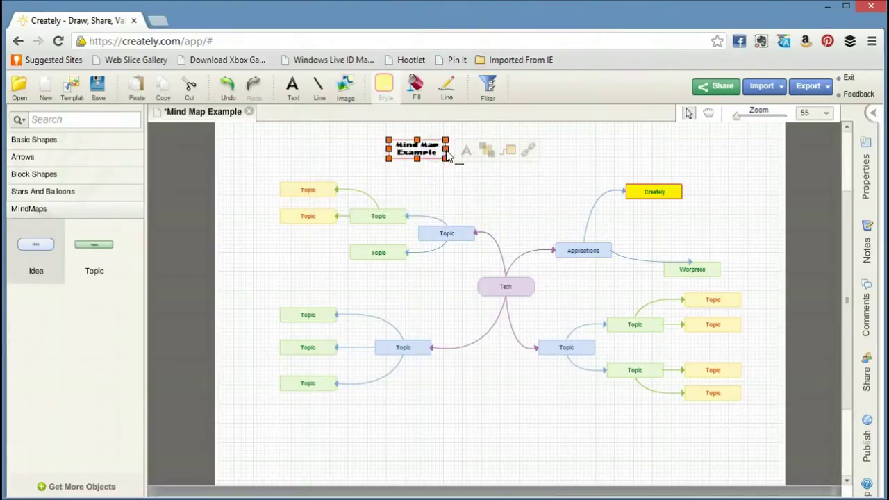
pyautogui.moveTo(446, 161); pyautogui.dragTo(495, 163)
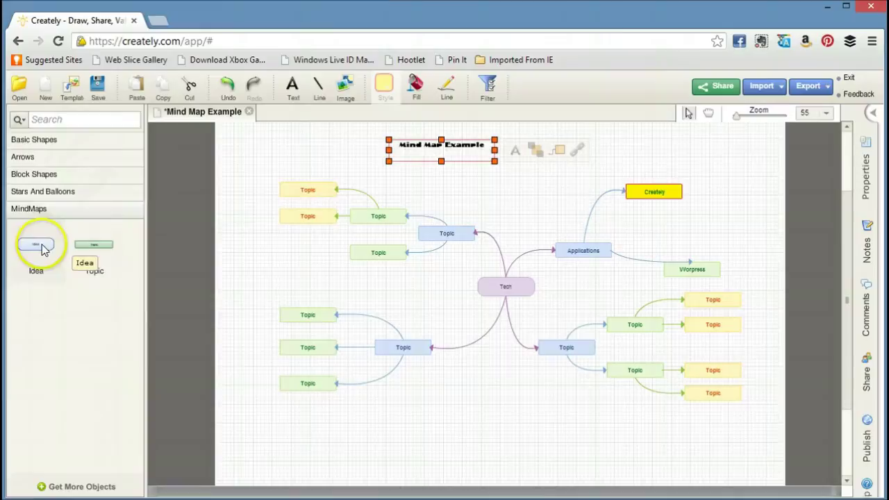
# Step: Browse the Stars And Balloons, Block, arrow and basic shape libraries, then bring up Add more objects
pyautogui.click(50, 193)
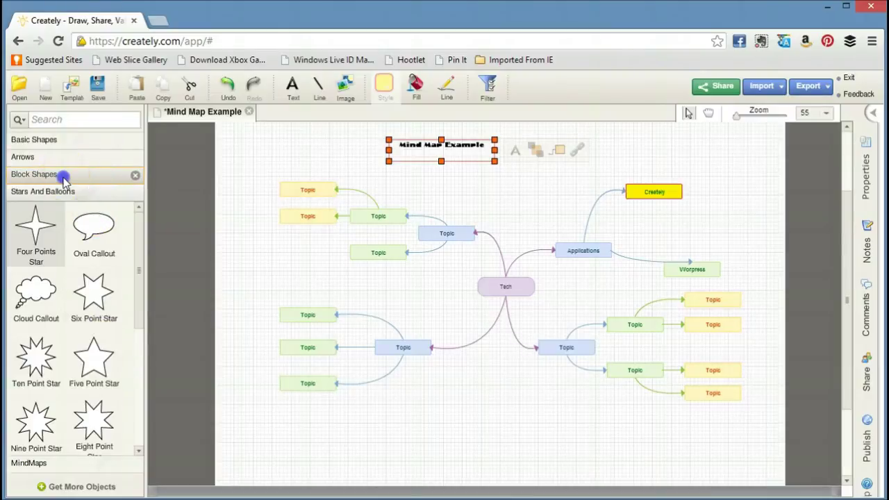
pyautogui.click(63, 179)
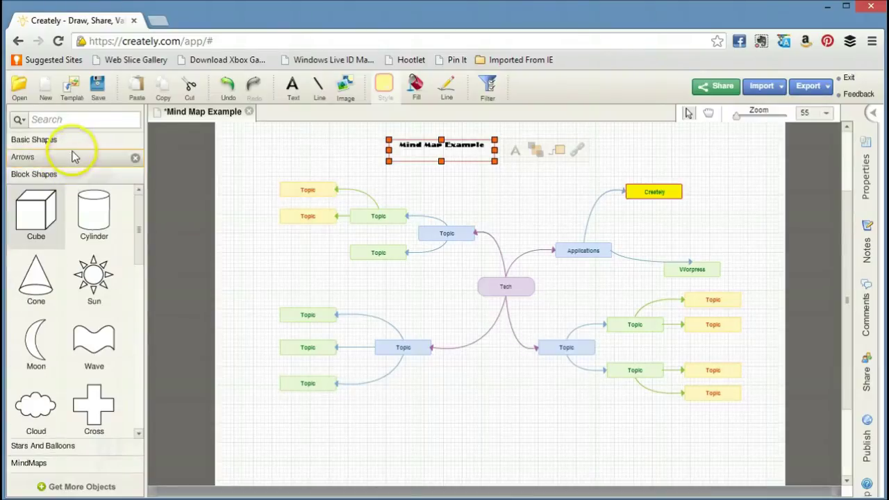
pyautogui.click(72, 157)
pyautogui.click(68, 141)
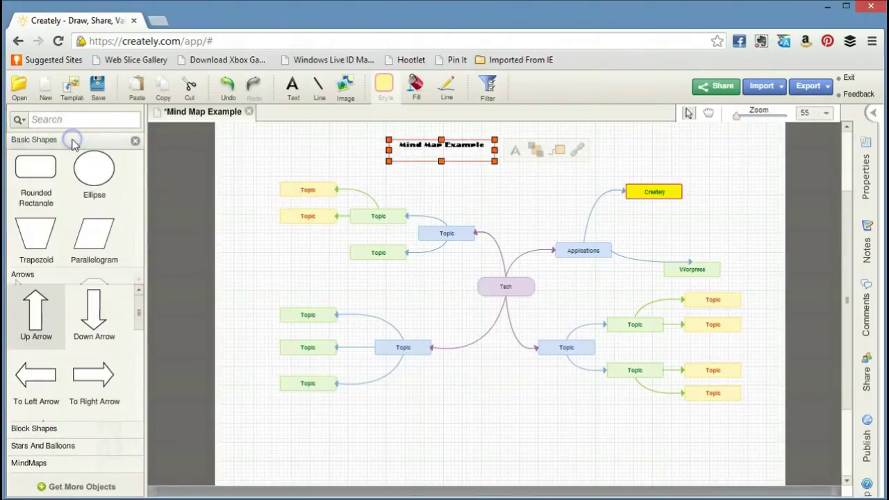
pyautogui.click(69, 486)
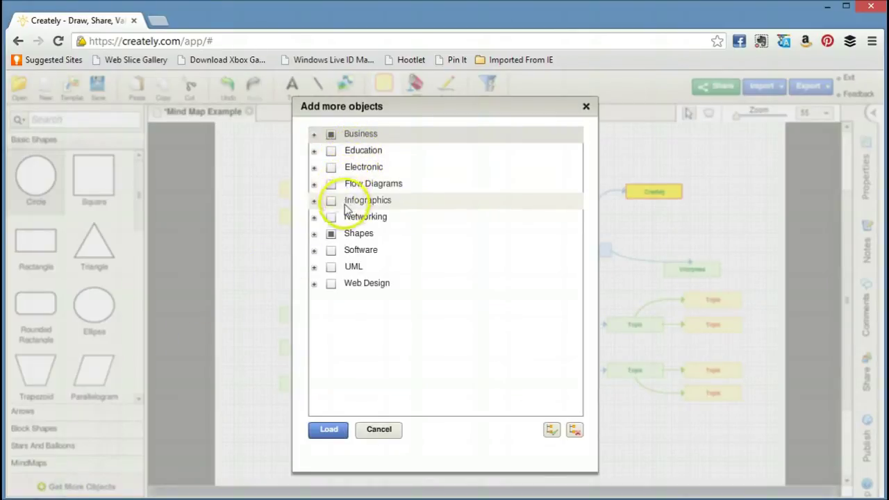
# Step: Load the iPhone Mockups and Web 2.0 Widgets libraries from the Web Design category
pyautogui.click(313, 283)
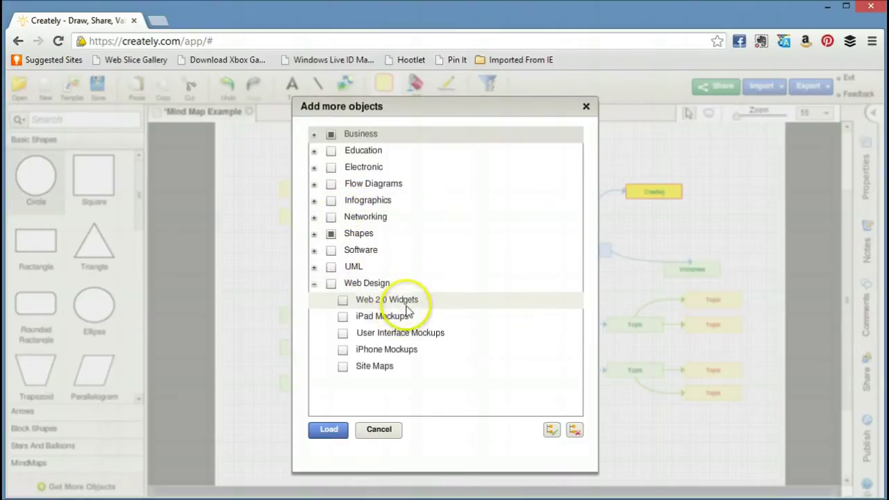
pyautogui.click(384, 350)
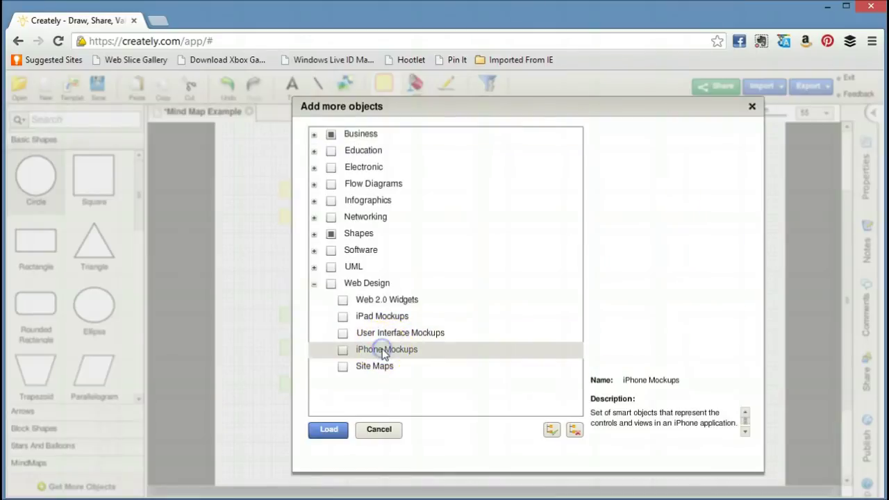
pyautogui.click(343, 350)
pyautogui.click(342, 300)
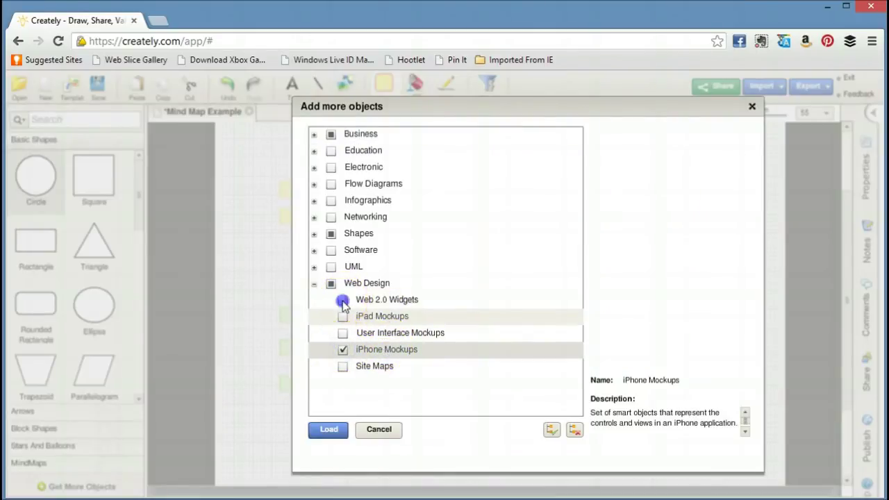
pyautogui.click(325, 430)
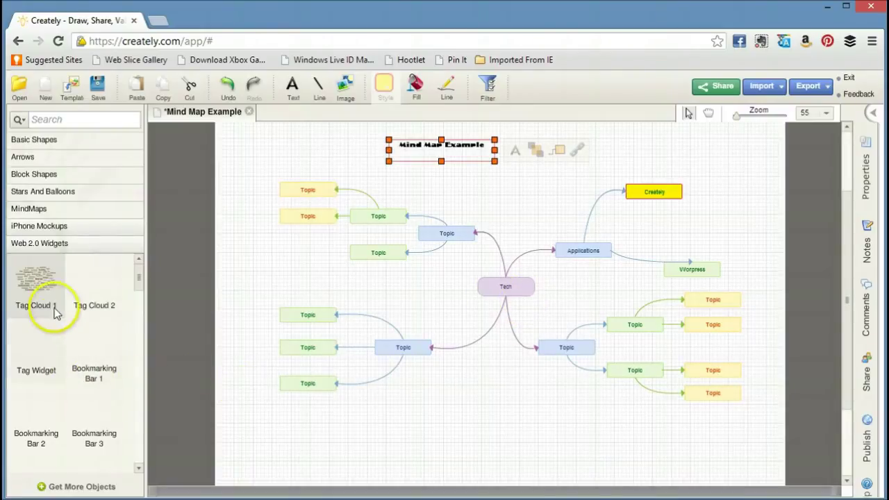
# Step: Place an iPhone mockup near the Tech node and shrink it to a small size
pyautogui.click(85, 226)
pyautogui.moveTo(35, 263); pyautogui.dragTo(502, 401)
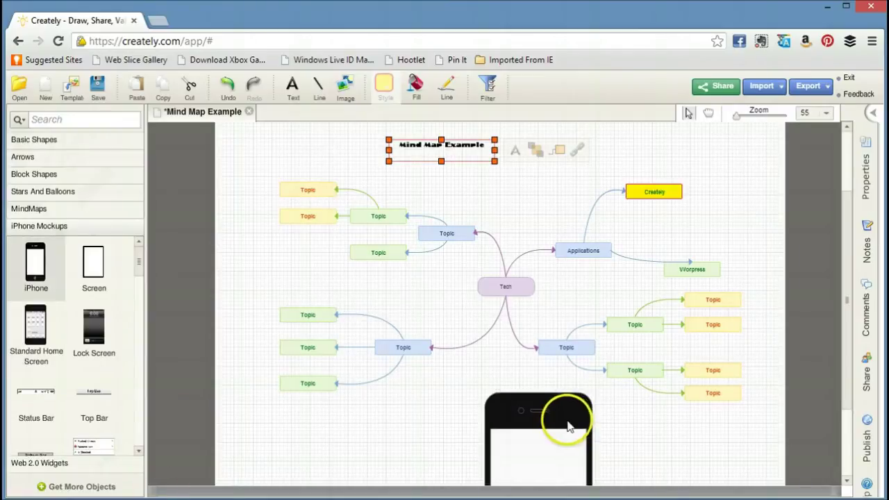
pyautogui.moveTo(505, 423); pyautogui.dragTo(458, 294)
pyautogui.click(539, 262)
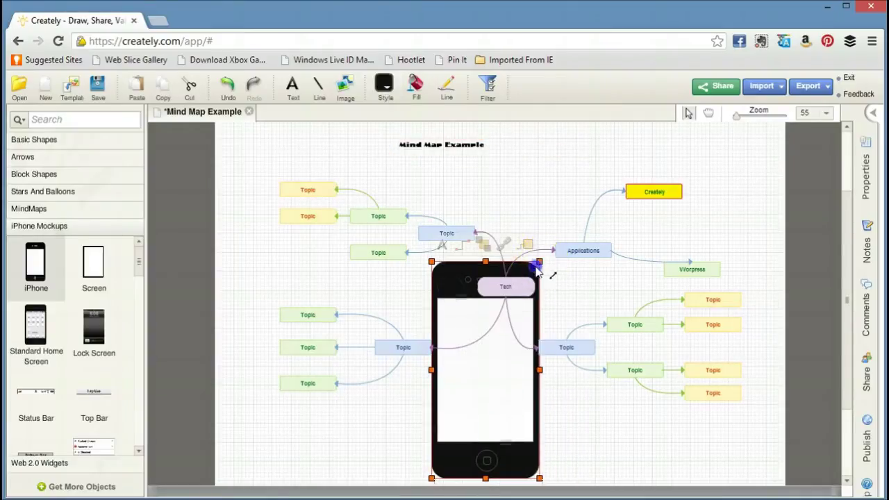
pyautogui.moveTo(537, 269); pyautogui.dragTo(497, 376)
# Step: Shrink the white screen to fit the small phone and move it back onto the iPhone
pyautogui.click(535, 437)
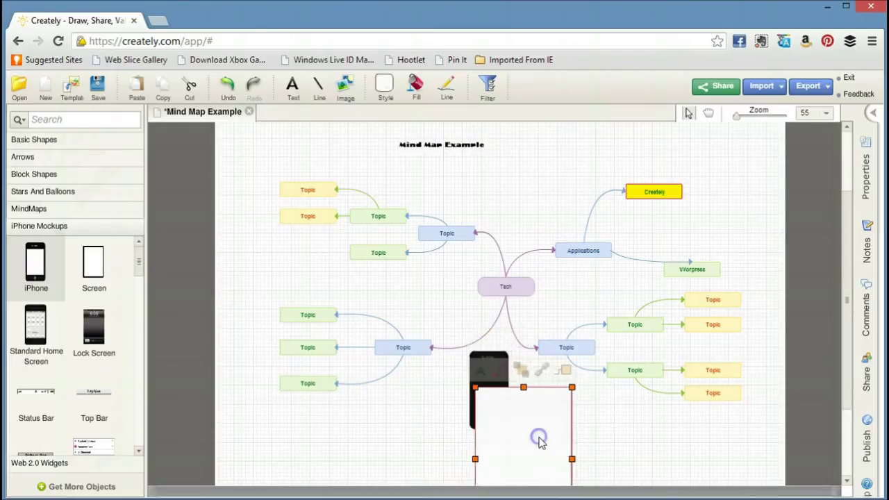
pyautogui.moveTo(572, 387); pyautogui.dragTo(508, 422)
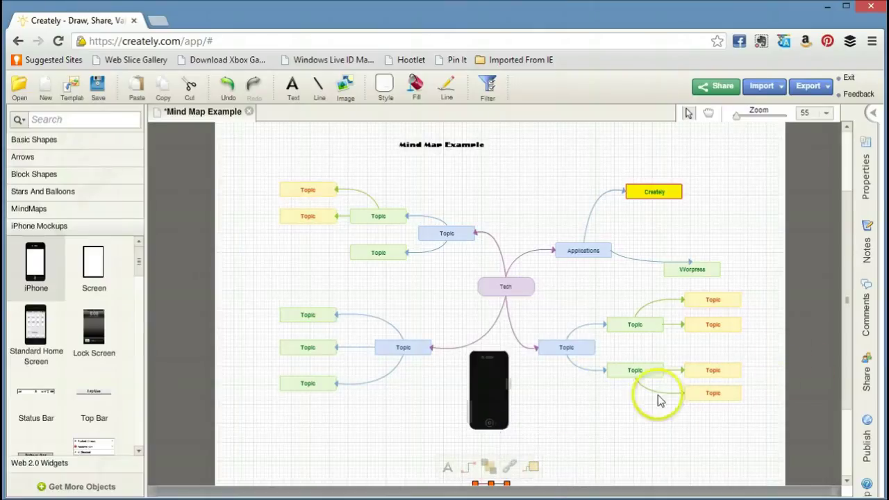
pyautogui.moveTo(835, 327); pyautogui.dragTo(842, 382)
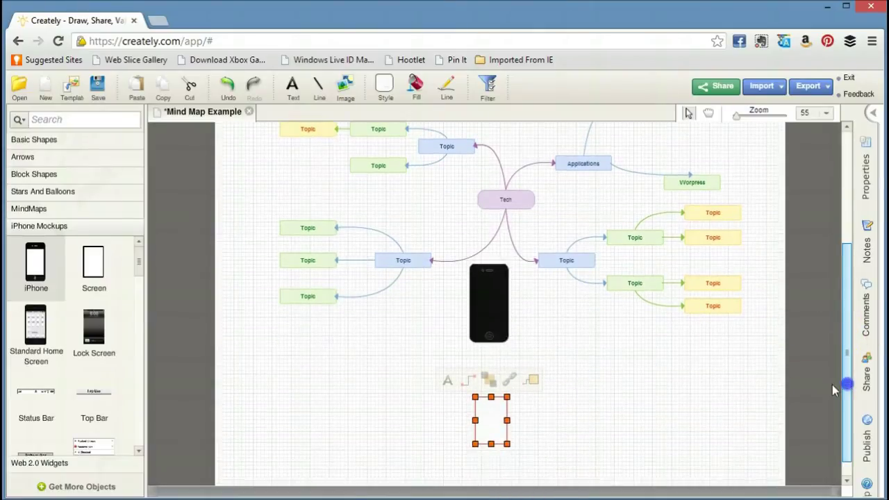
pyautogui.click(494, 422)
pyautogui.moveTo(496, 425); pyautogui.dragTo(486, 304)
pyautogui.click(576, 363)
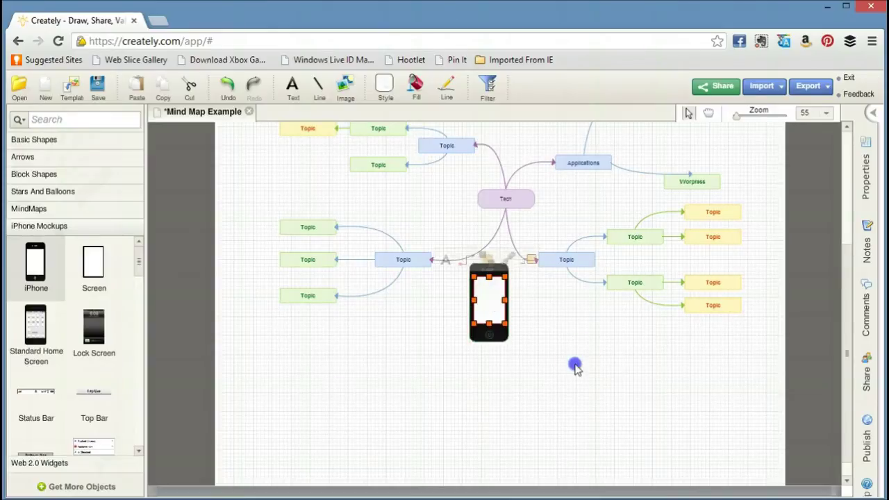
pyautogui.moveTo(842, 396); pyautogui.dragTo(846, 328)
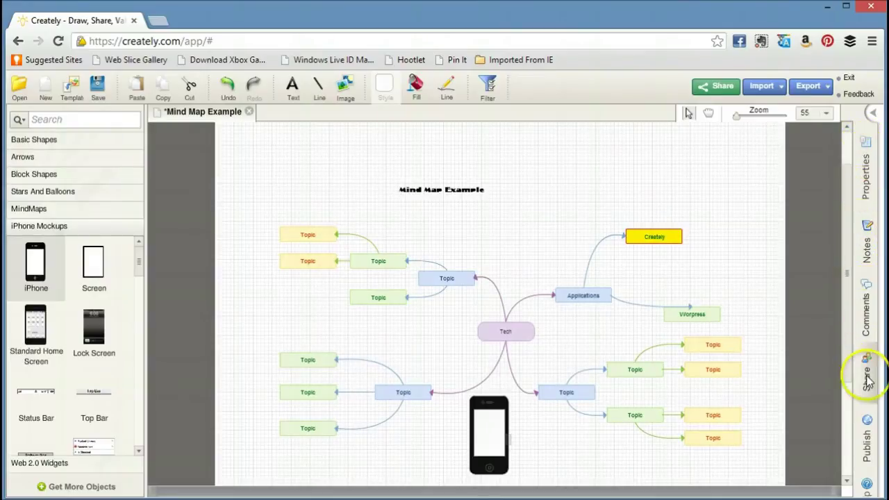
# Step: Review the diagram's properties, leaving the page size at Default
pyautogui.click(866, 177)
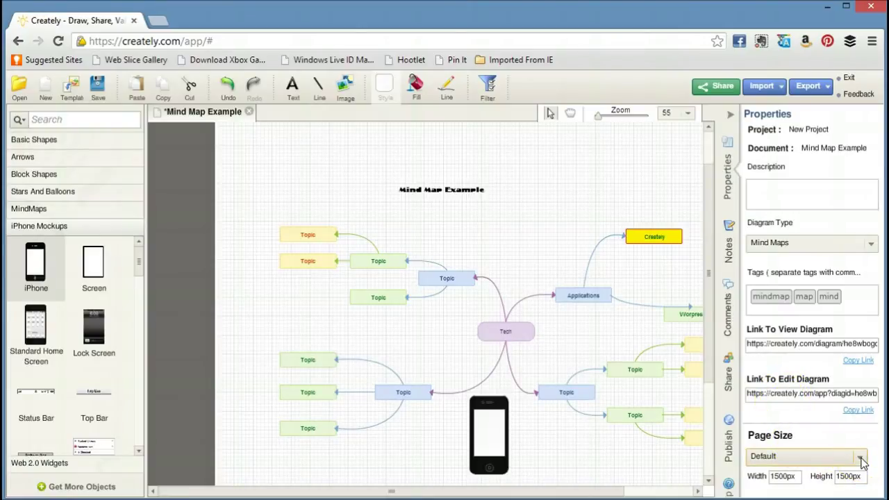
pyautogui.click(860, 458)
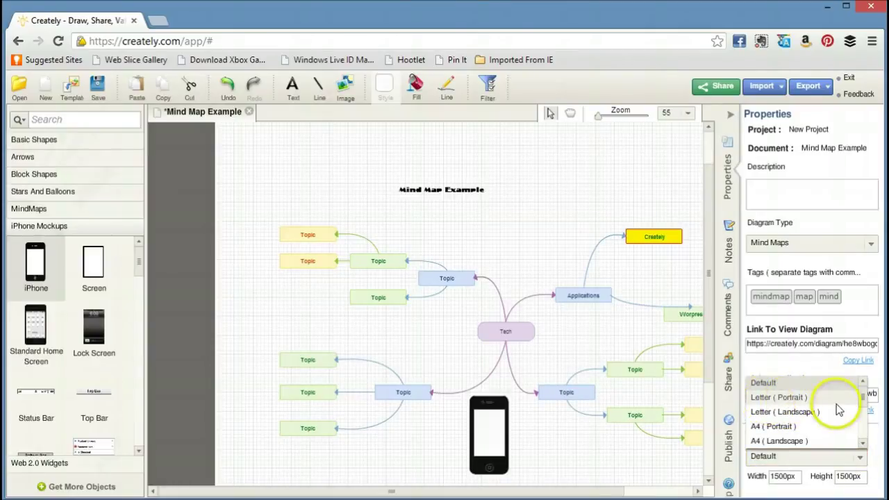
pyautogui.moveTo(862, 396); pyautogui.dragTo(863, 436)
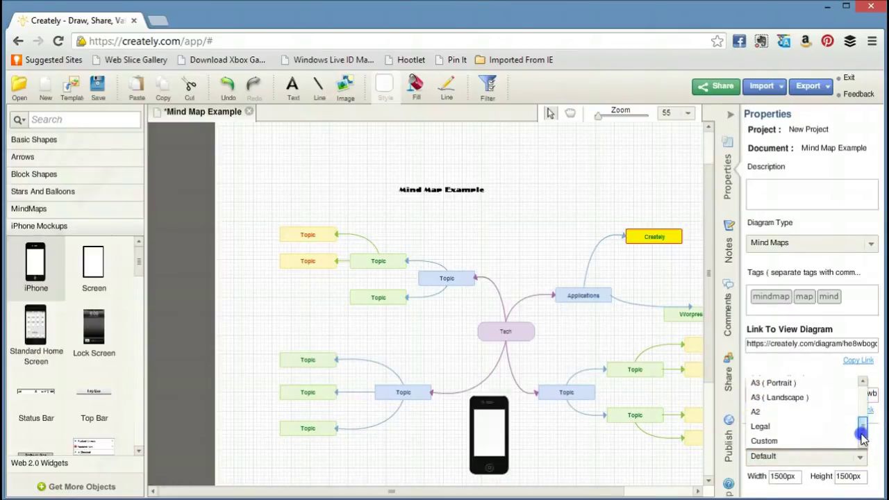
pyautogui.click(802, 478)
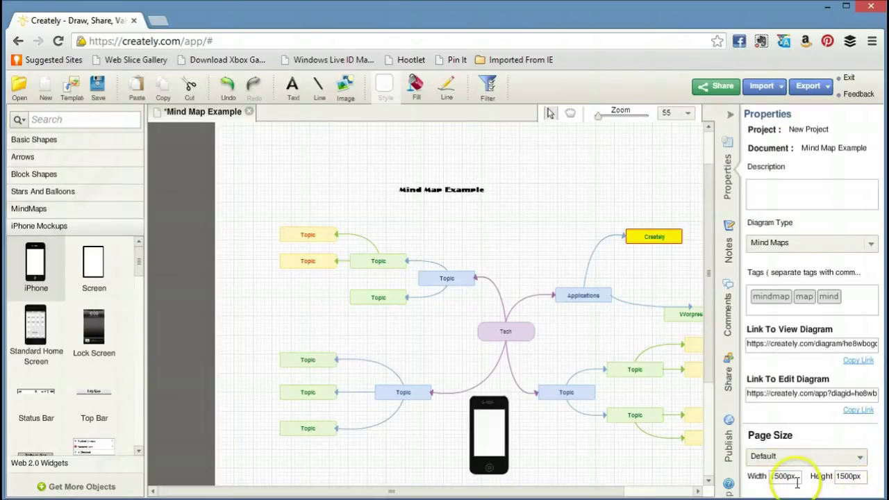
# Step: Look through the diagram's notes, comments and sharing settings, ending on the Publish embed options
pyautogui.click(728, 252)
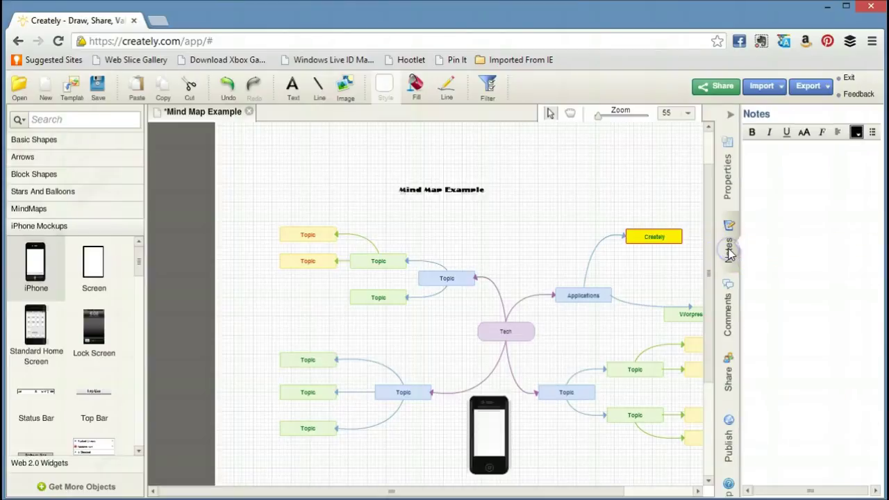
pyautogui.click(726, 325)
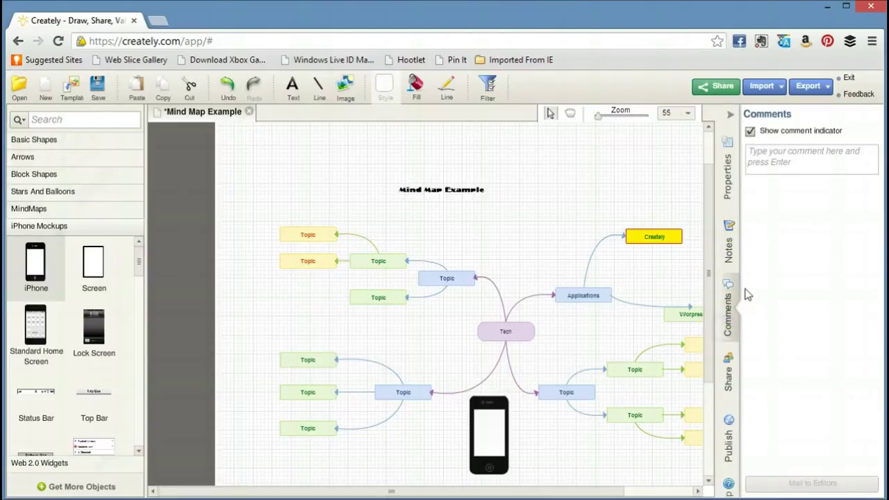
pyautogui.click(729, 381)
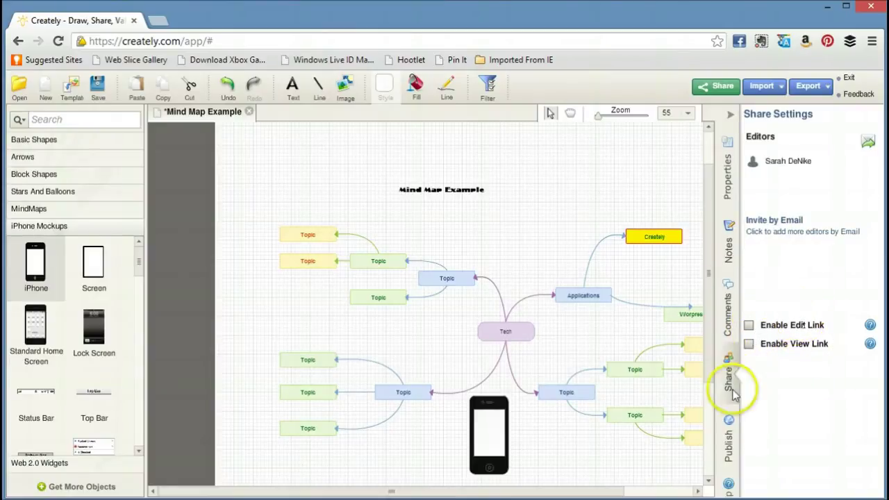
pyautogui.click(728, 451)
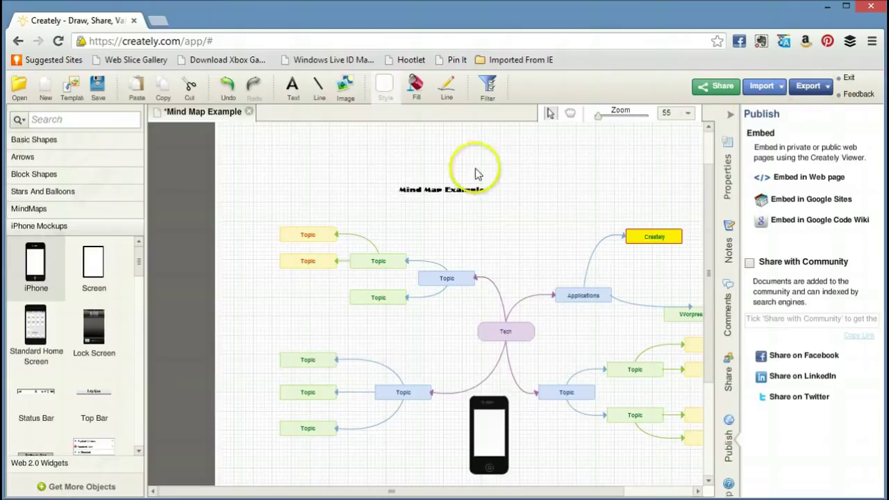
# Step: Save the diagram as a new version and bring up the image export format choices
pyautogui.click(100, 89)
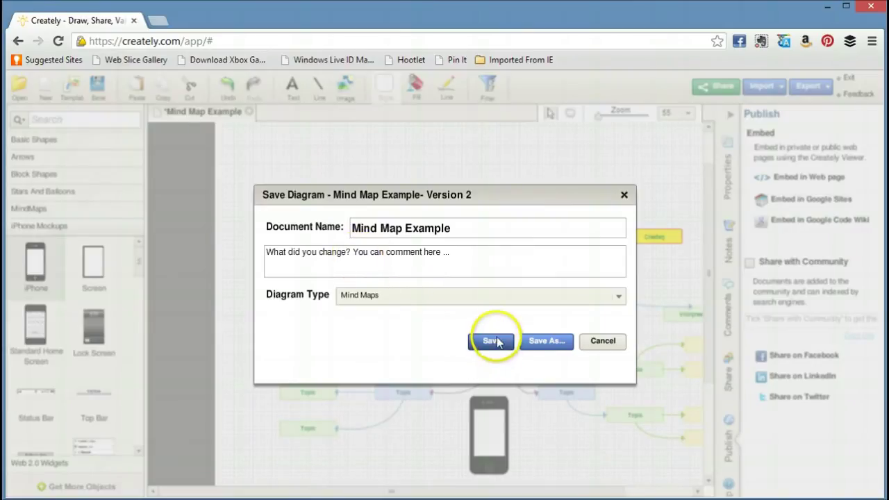
pyautogui.click(490, 343)
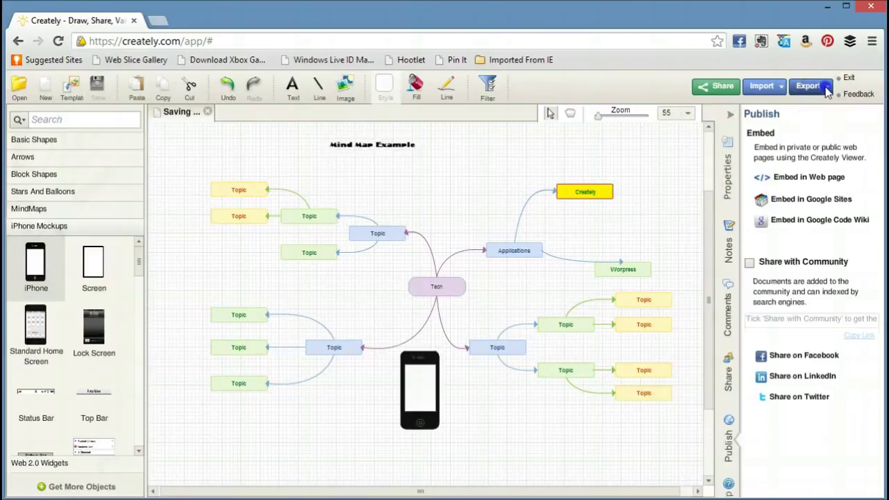
pyautogui.click(826, 86)
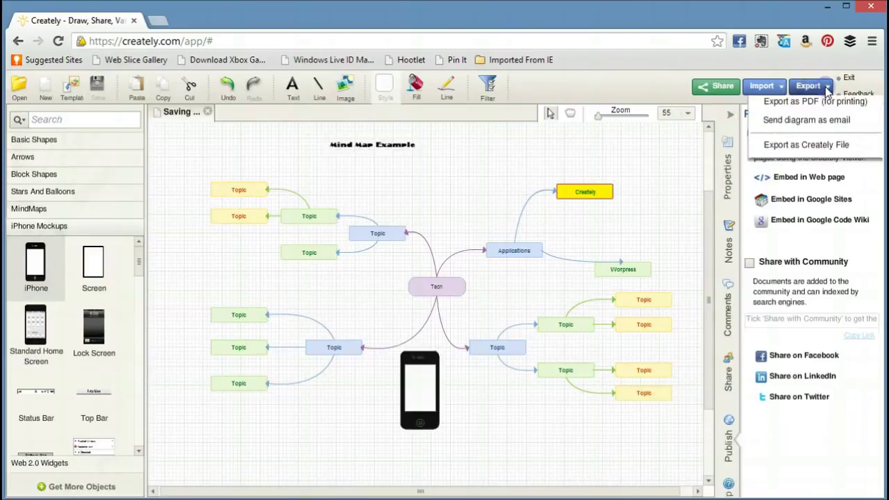
pyautogui.click(840, 109)
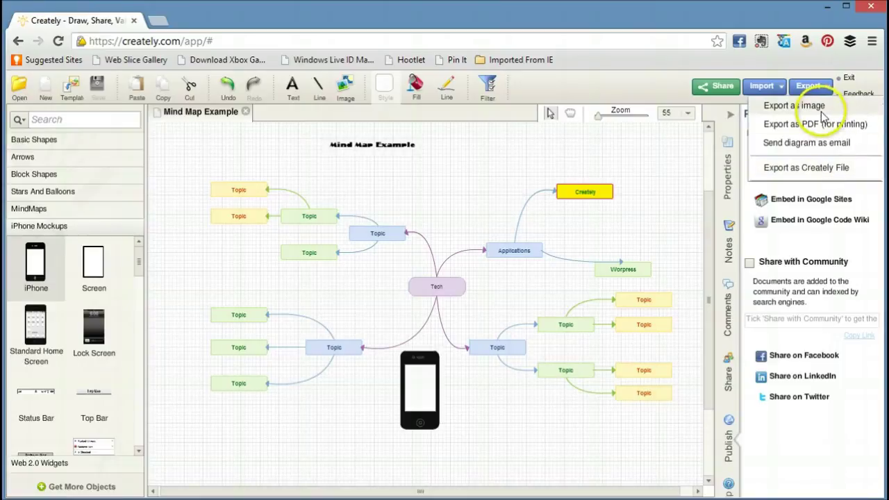
pyautogui.click(780, 107)
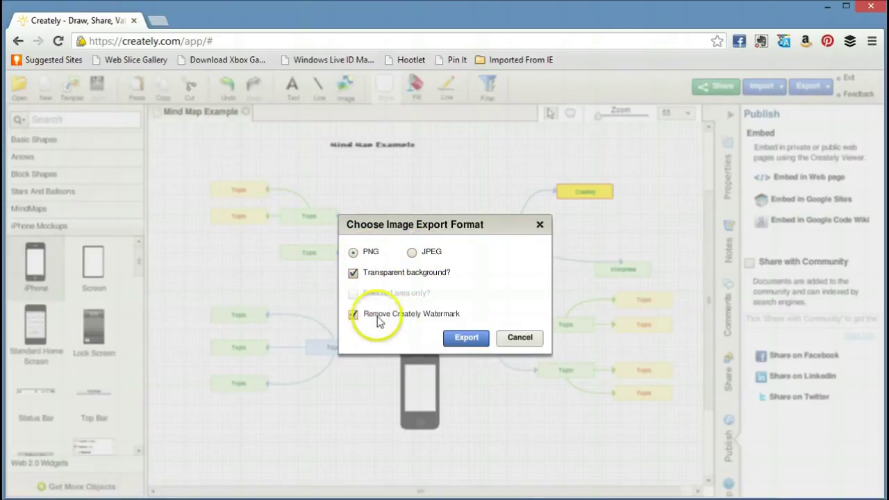
# Step: Export the mind map as a JPEG image without the watermark and save the file
pyautogui.click(412, 253)
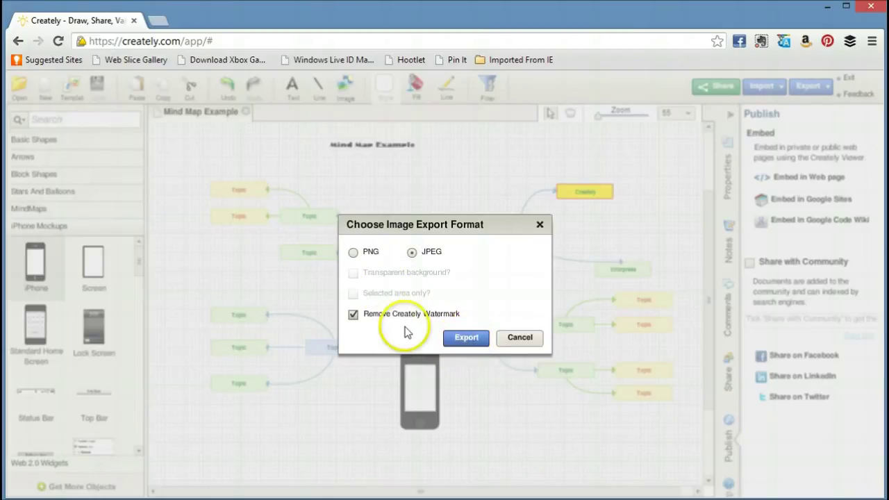
pyautogui.click(463, 338)
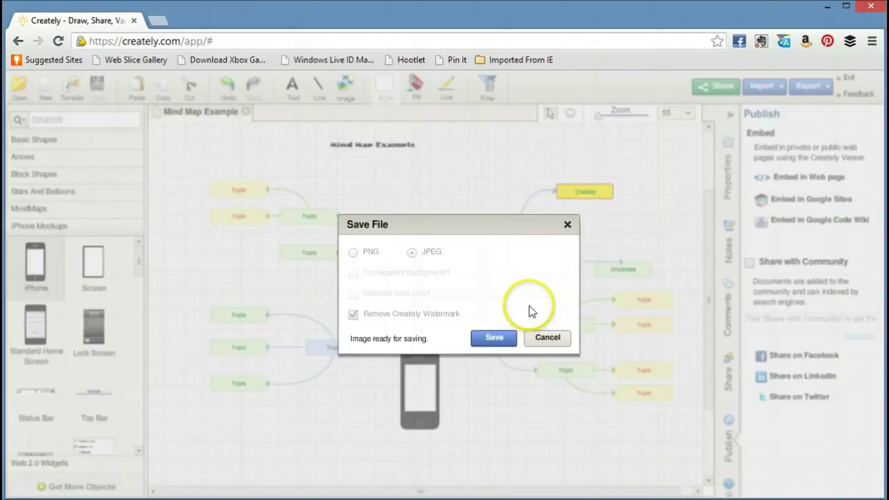
pyautogui.click(492, 344)
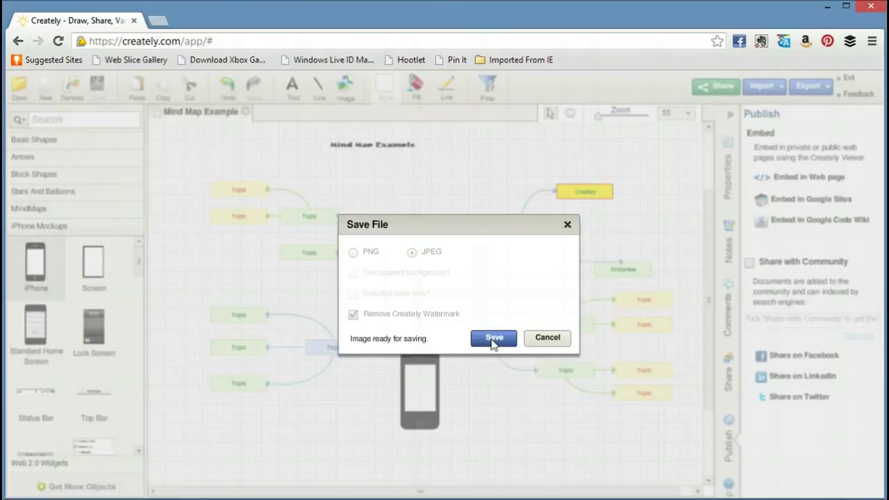
pyautogui.click(492, 341)
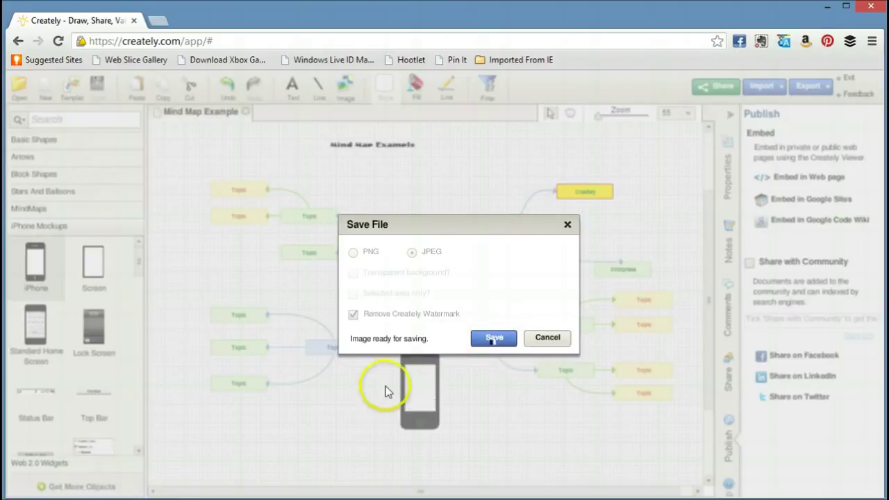